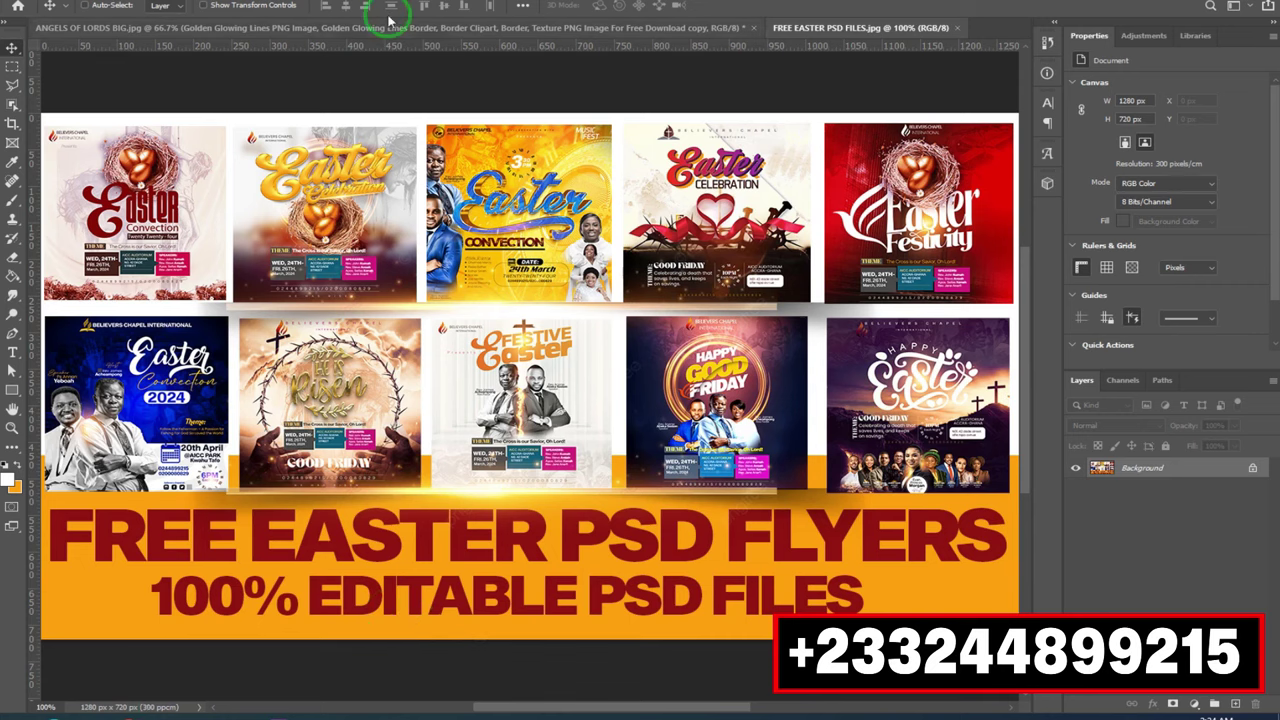
- Close the ANGELS OF LORDS BIG.jpg document, keeping FREE EASTER PSD FILES.jpg open
left_click(737, 28)
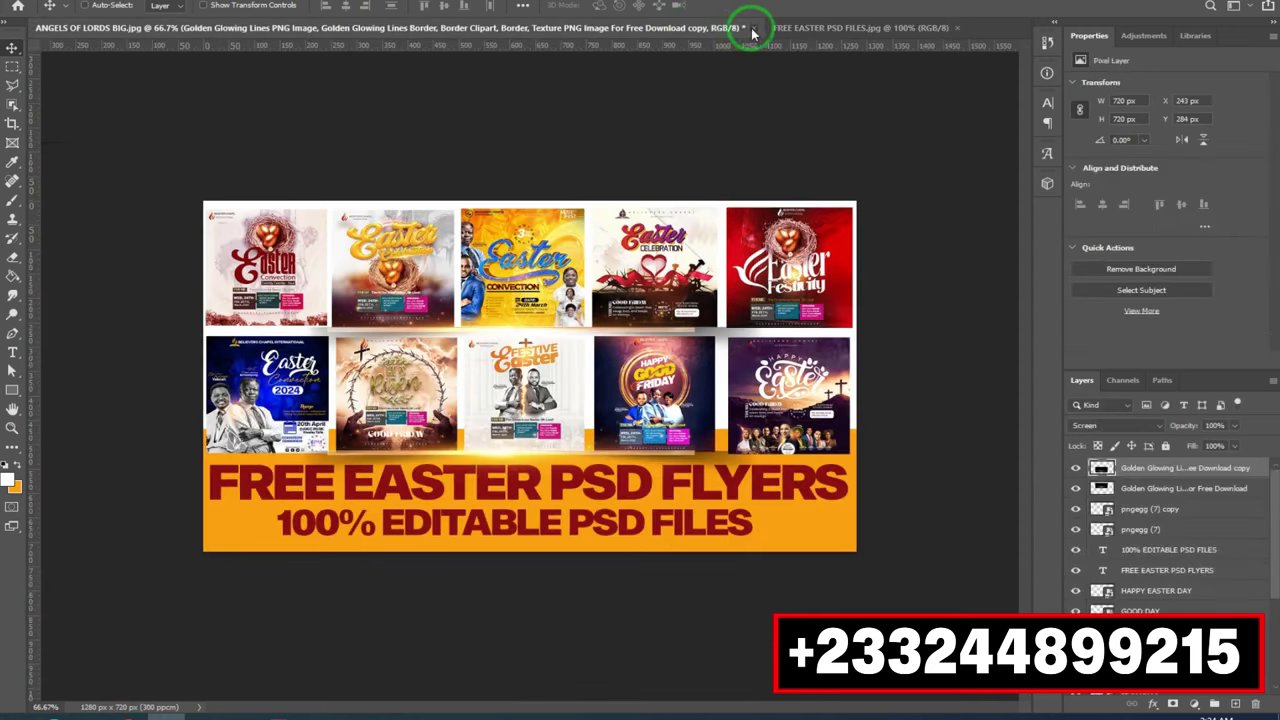
left_click(754, 28)
left_click(634, 254)
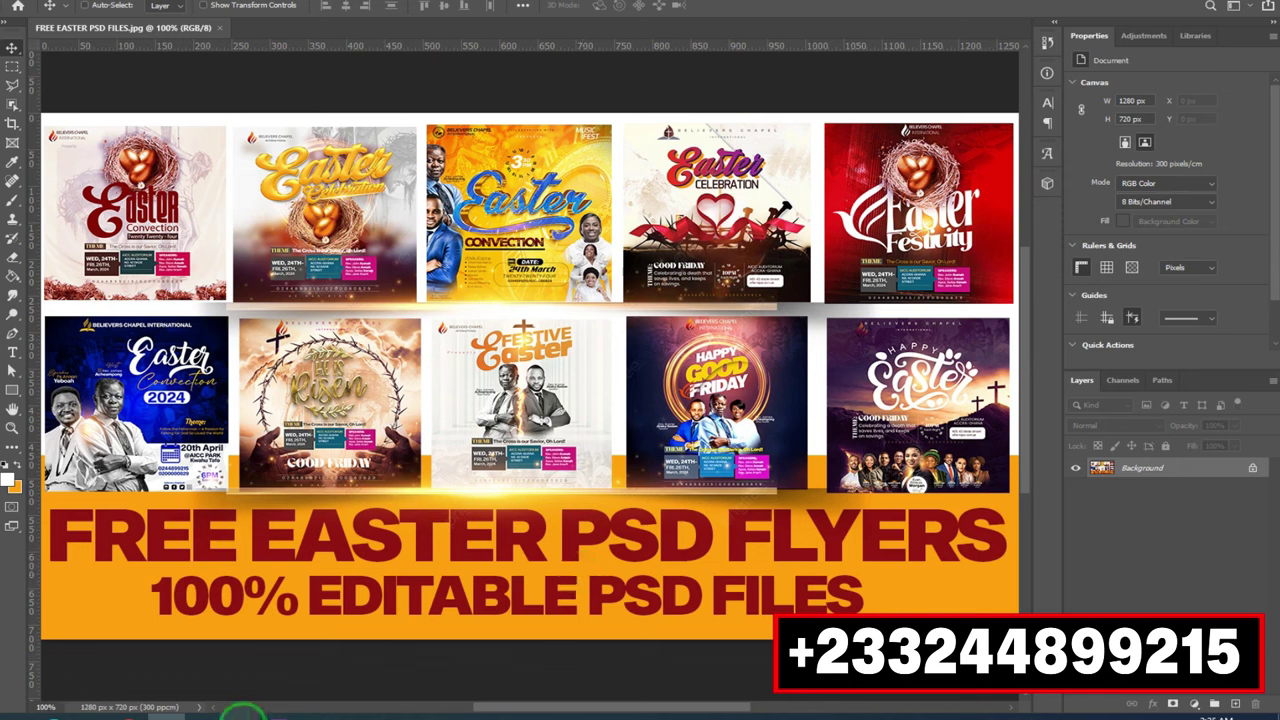
- Switch to the EASTER FLYERS folder and open the 3 DAYS EASTER image in the photo viewer
mouse_move(90, 716)
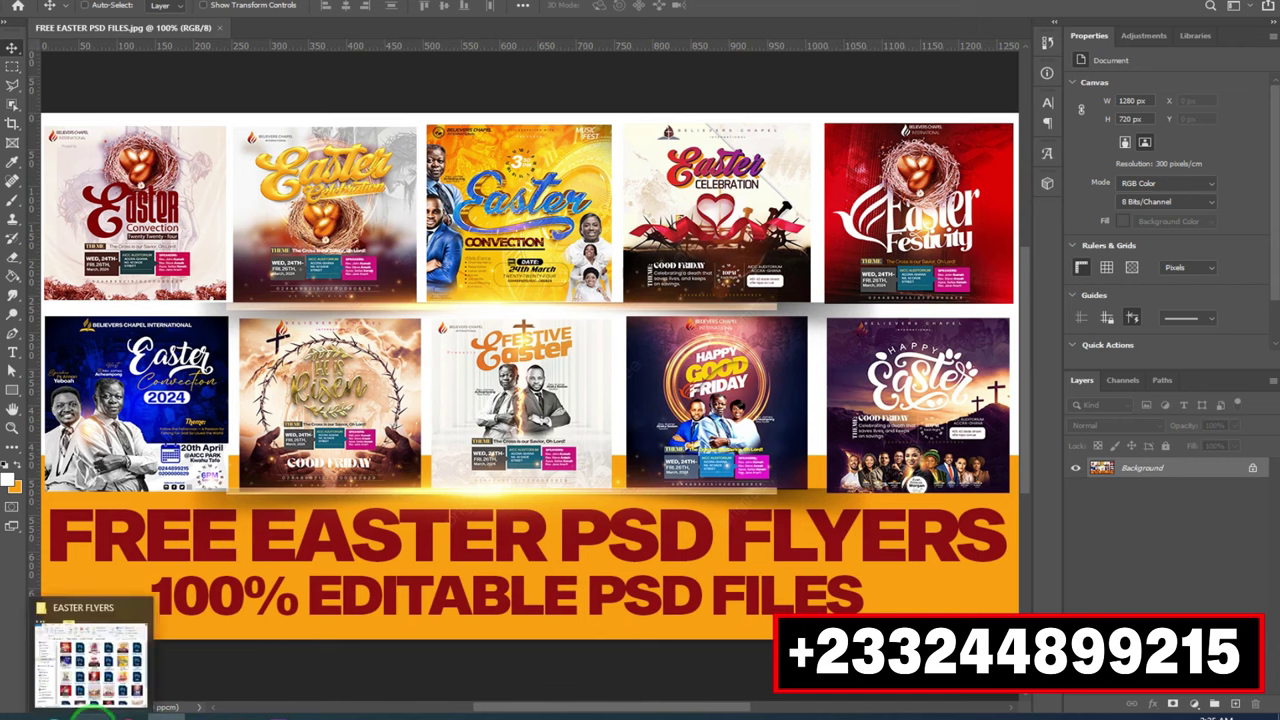
left_click(115, 713)
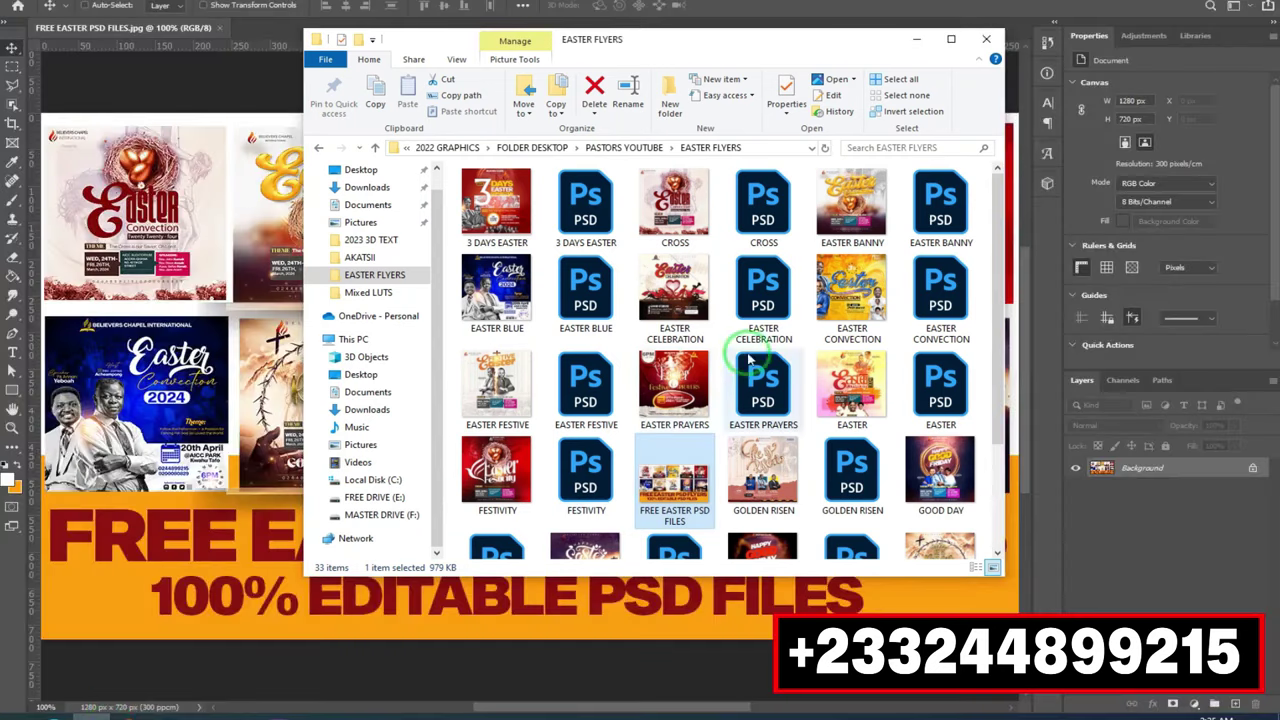
left_click(478, 218)
double_click(516, 212)
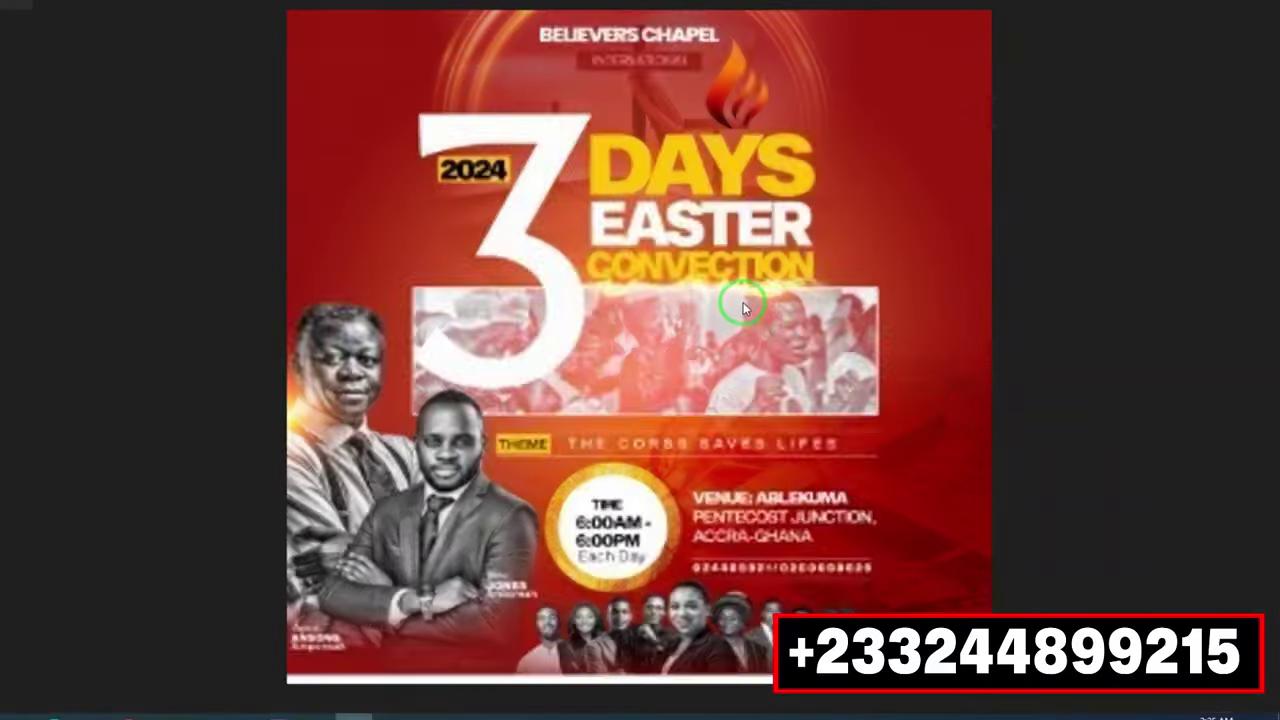
- Browse forward through the Easter flyer previews to the HE HAS RISEN flyer, examining each design
key("Right")
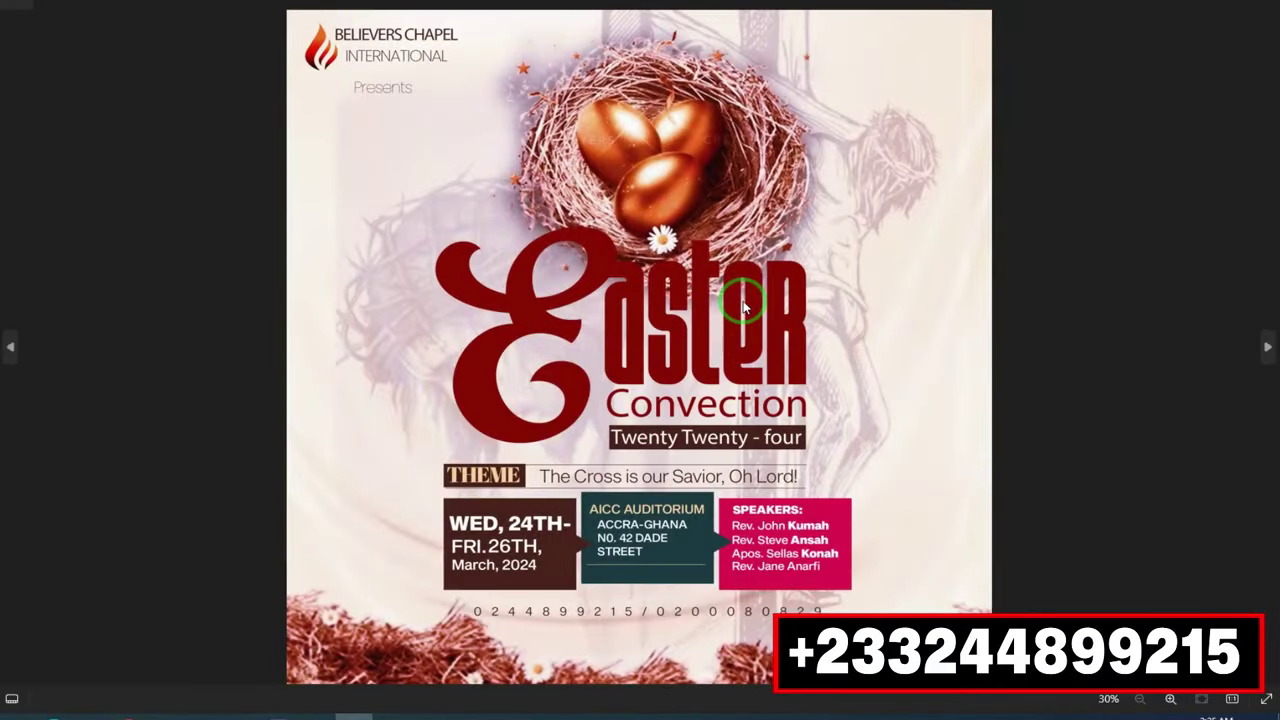
key("Right")
key("Left")
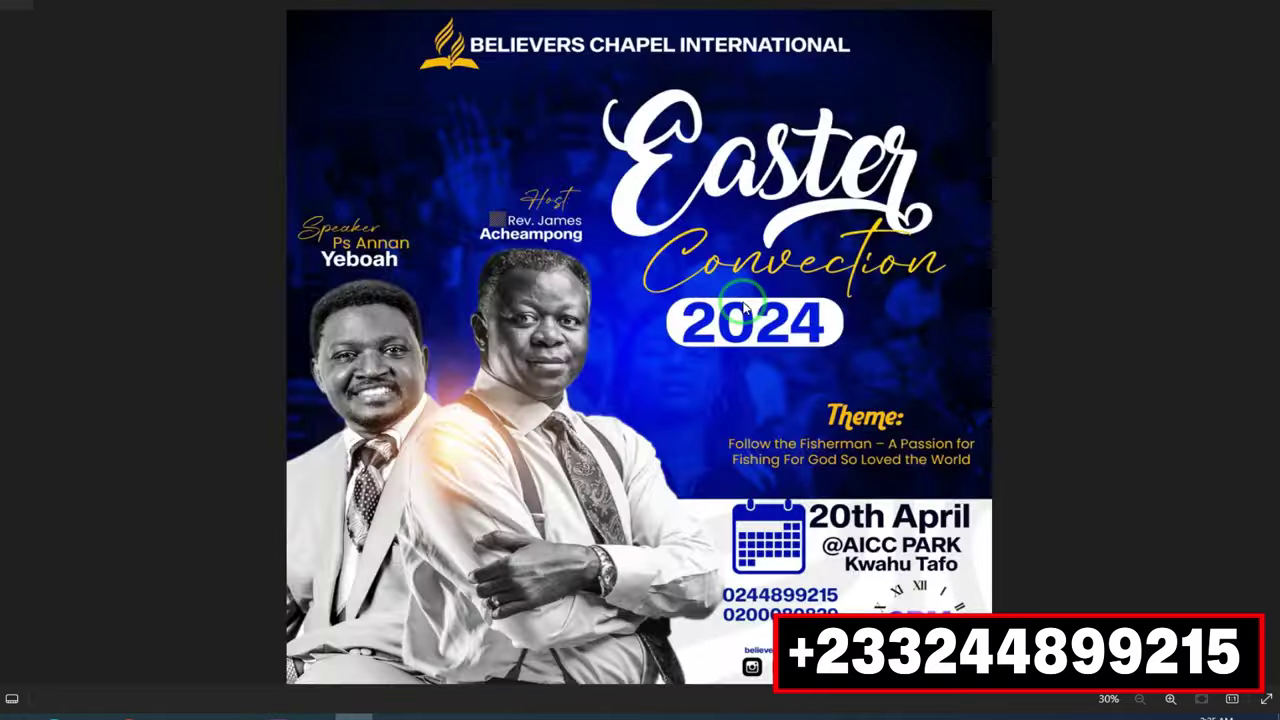
key("Left")
key("Right")
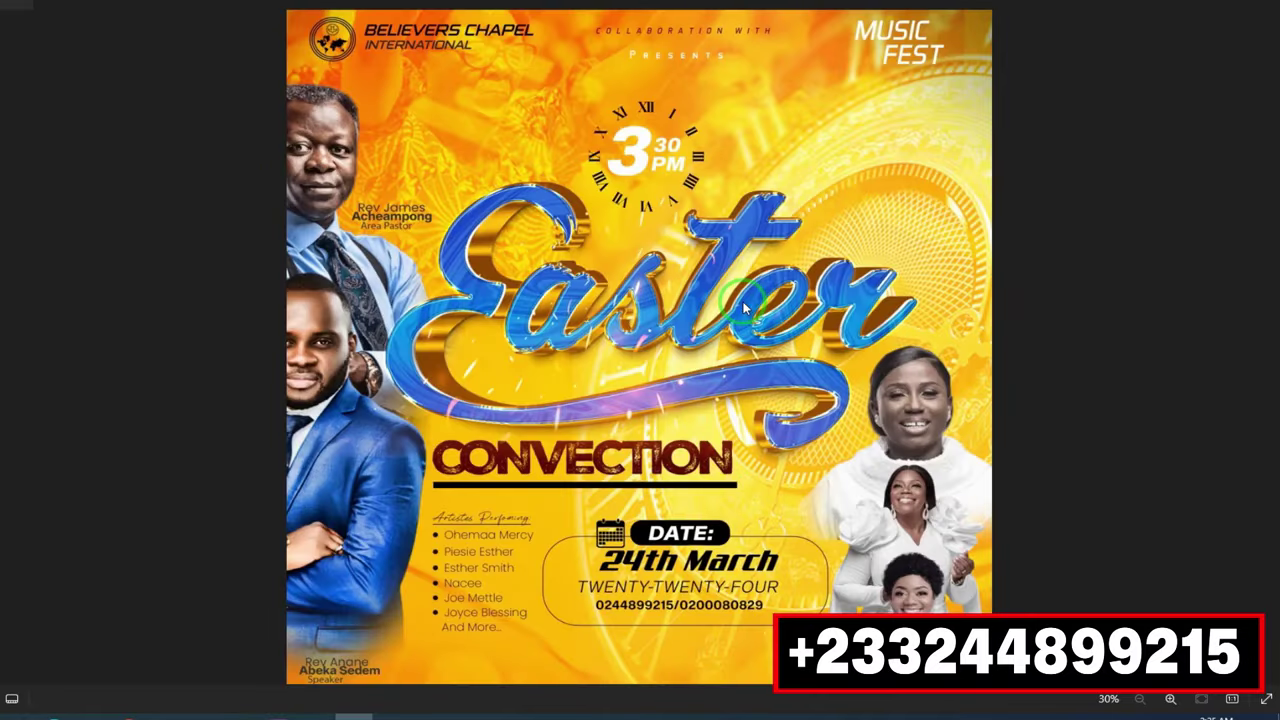
key("Right")
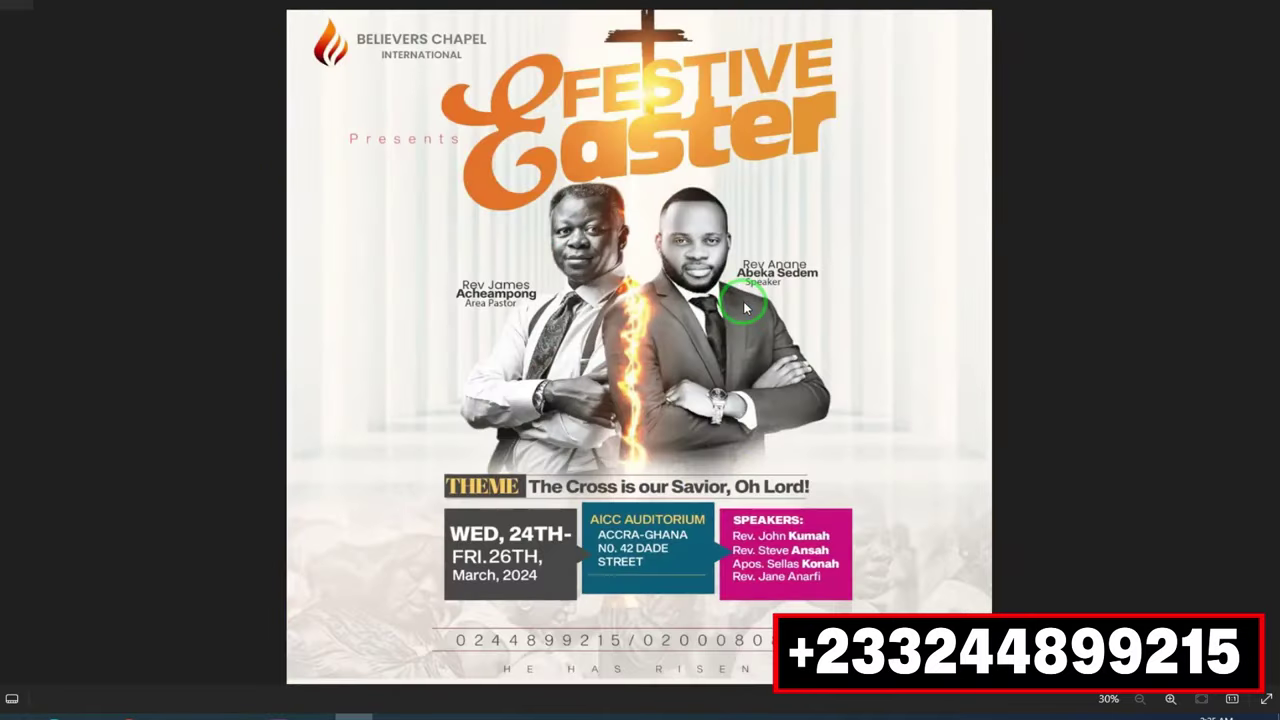
key("Right")
key("Right")
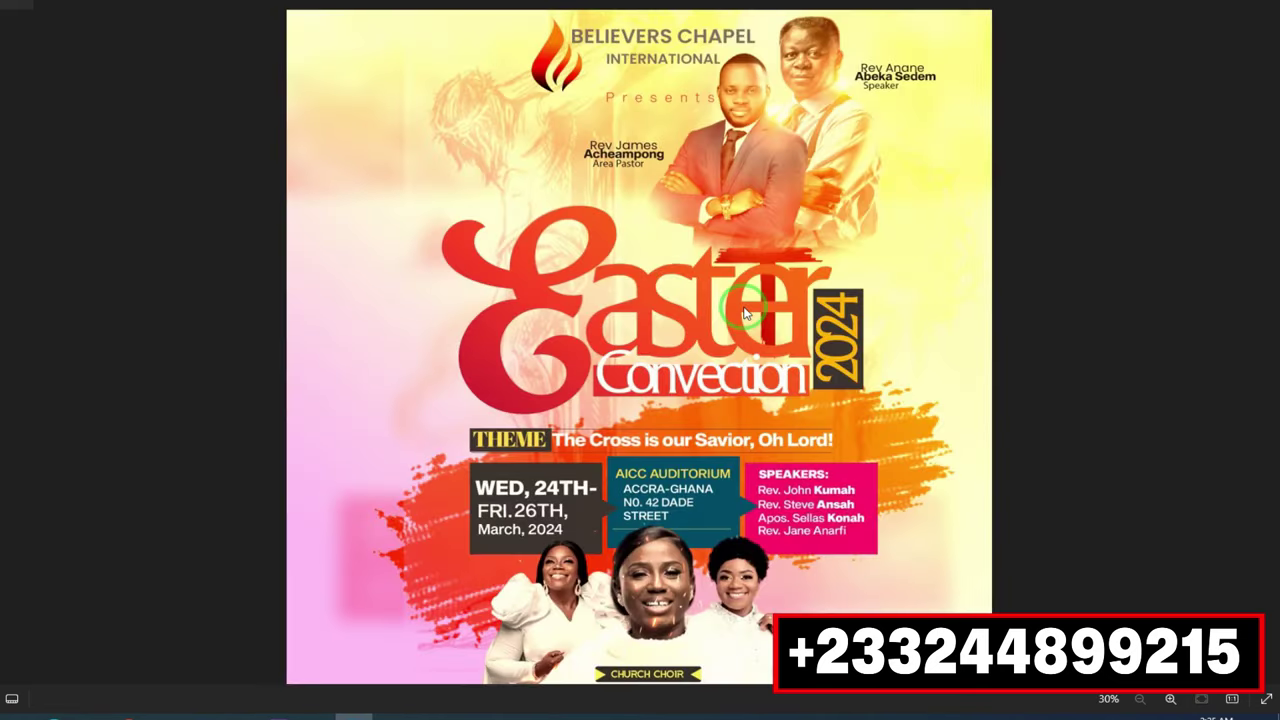
key("Right")
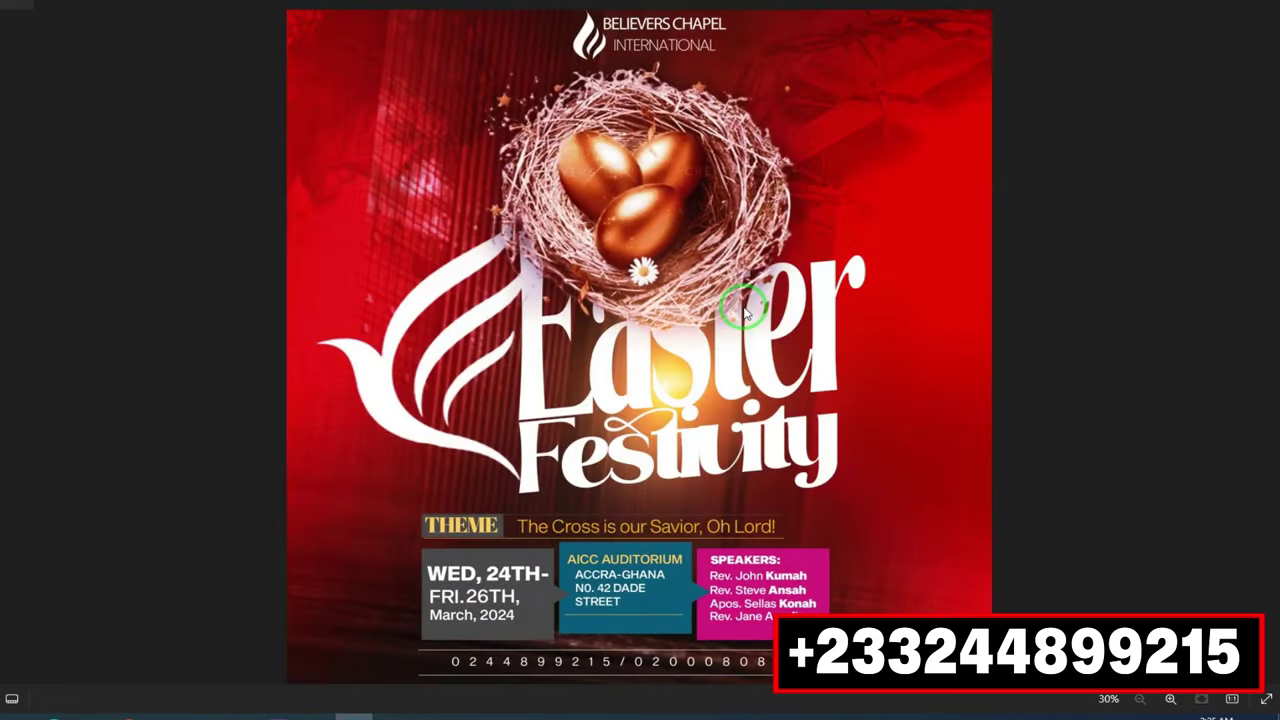
key("Right")
key("Right")
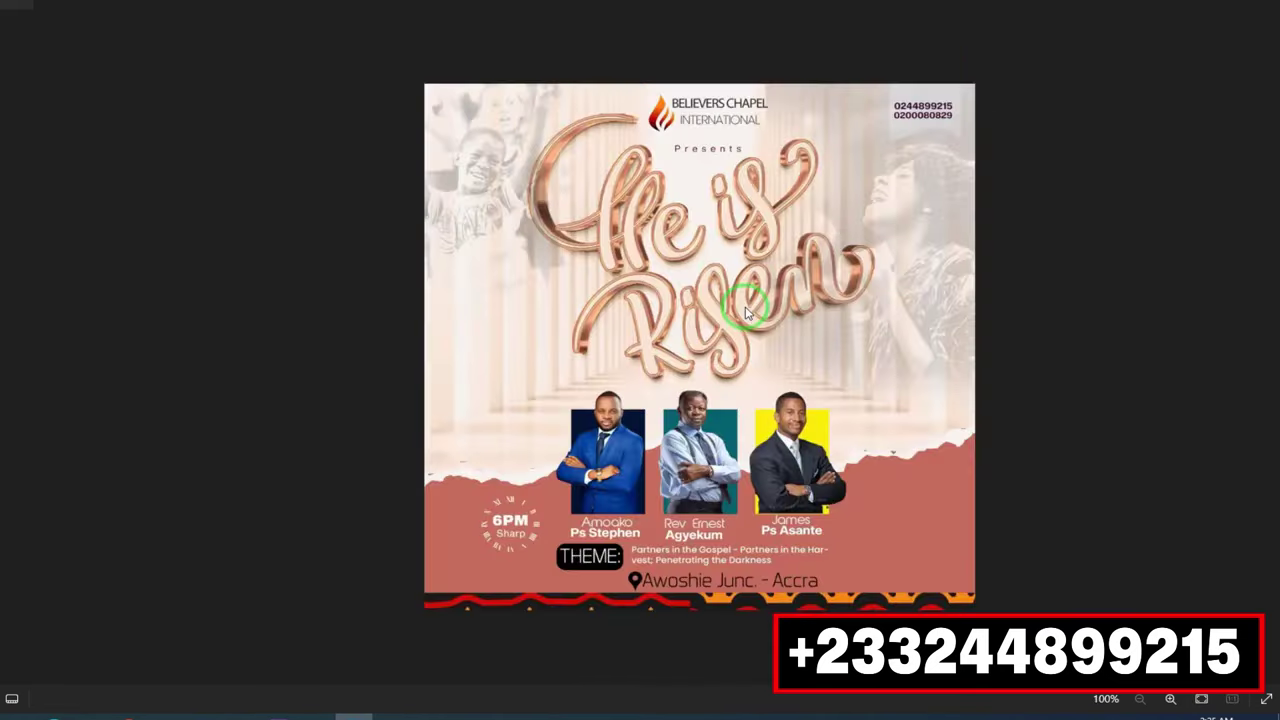
key("Right")
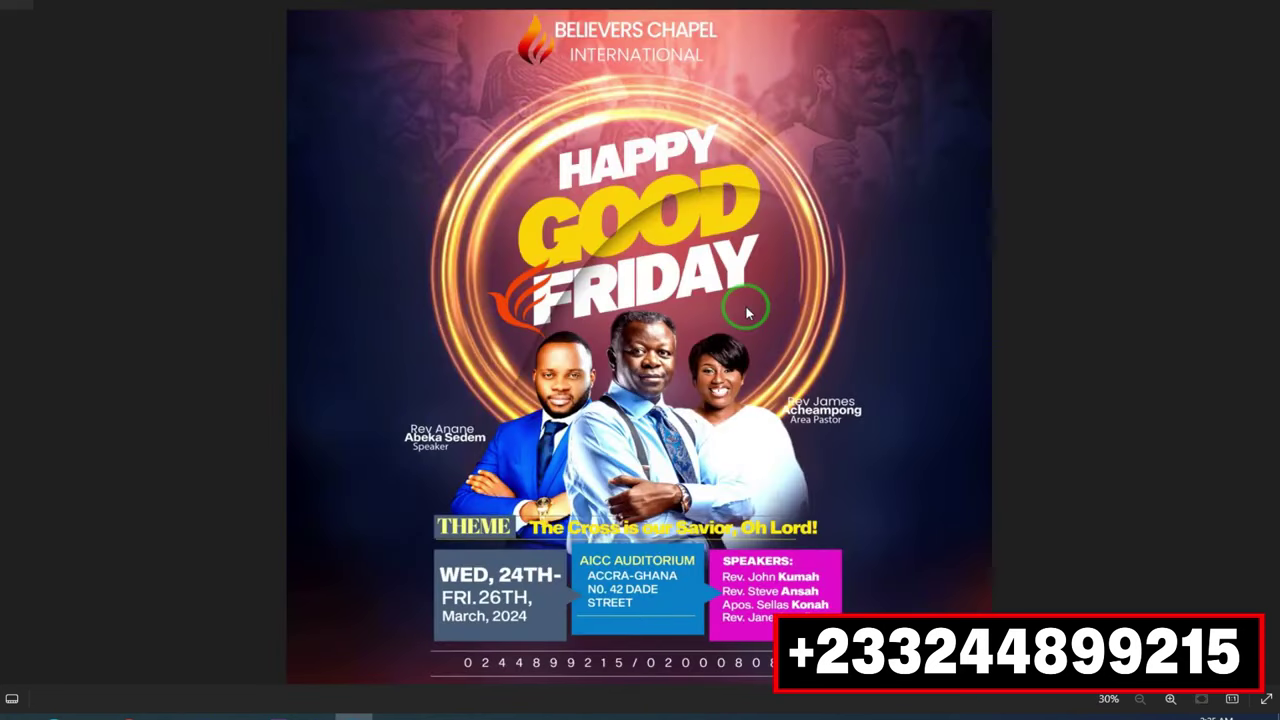
key("Right")
key("Left")
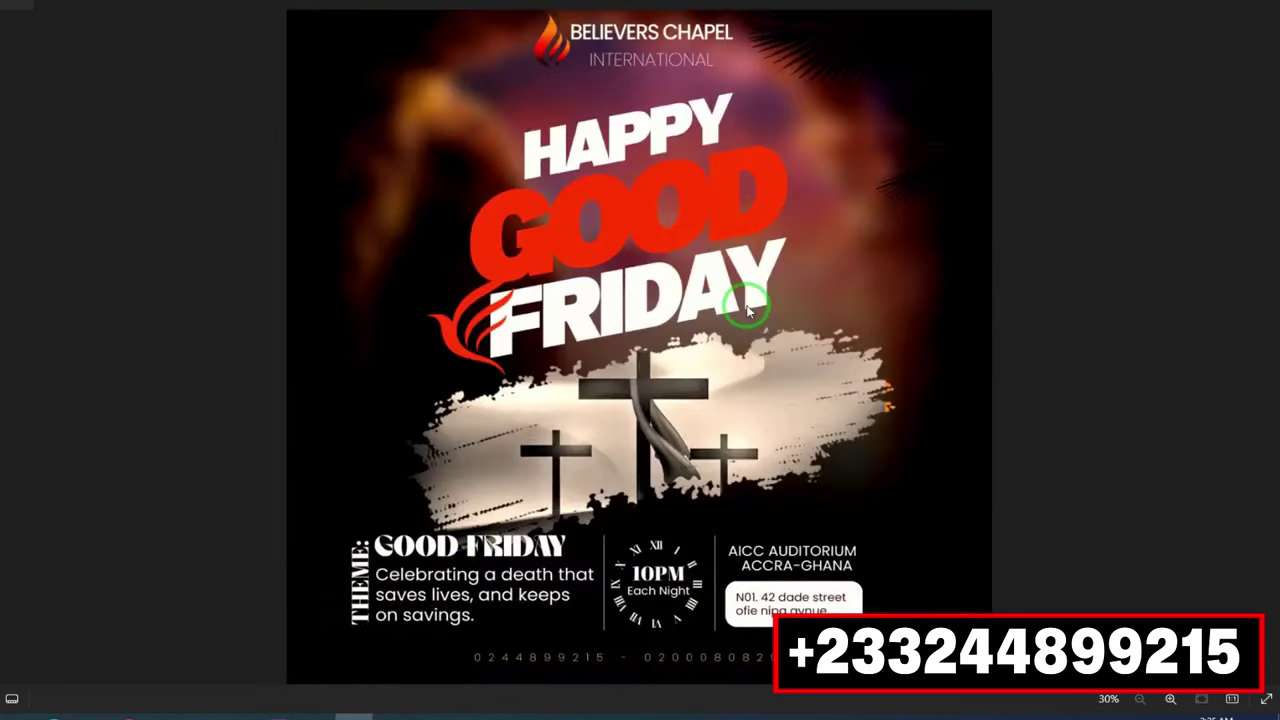
key("Left")
key("Left")
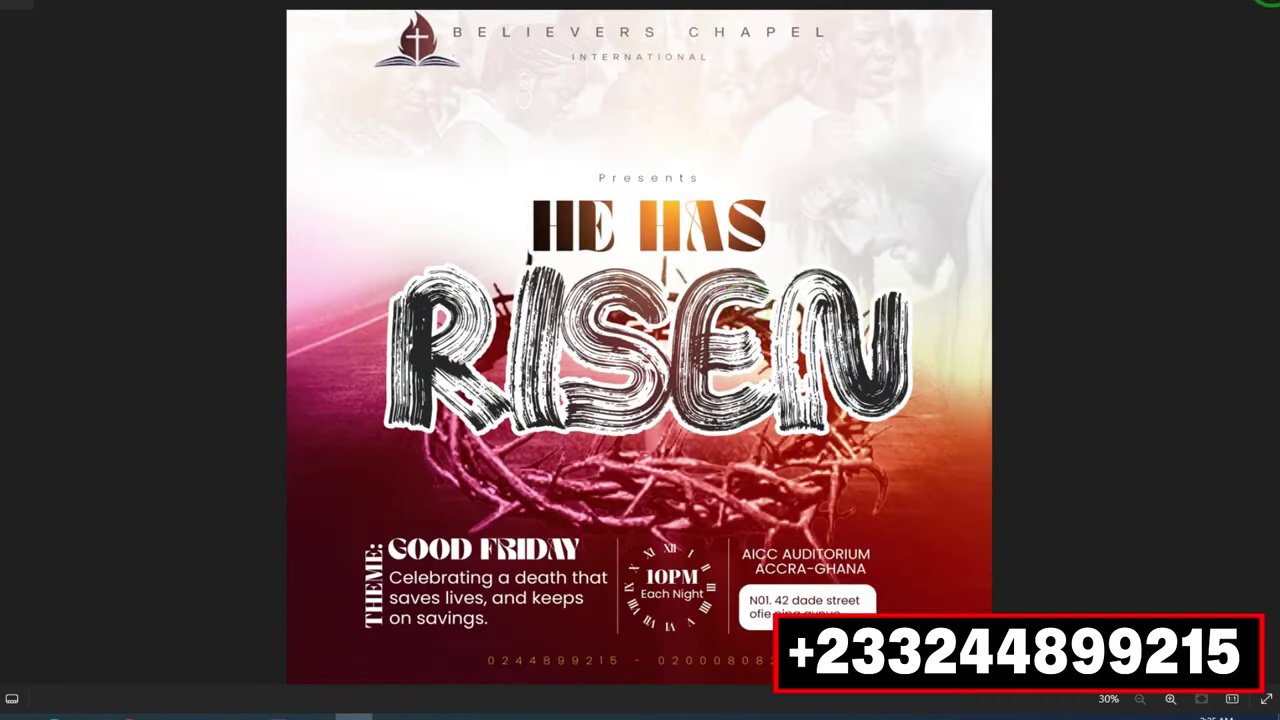
- Browse back through the flyer previews to the 3 DAYS EASTER image
key("Left")
key("Left")
key("Left")
key("Left")
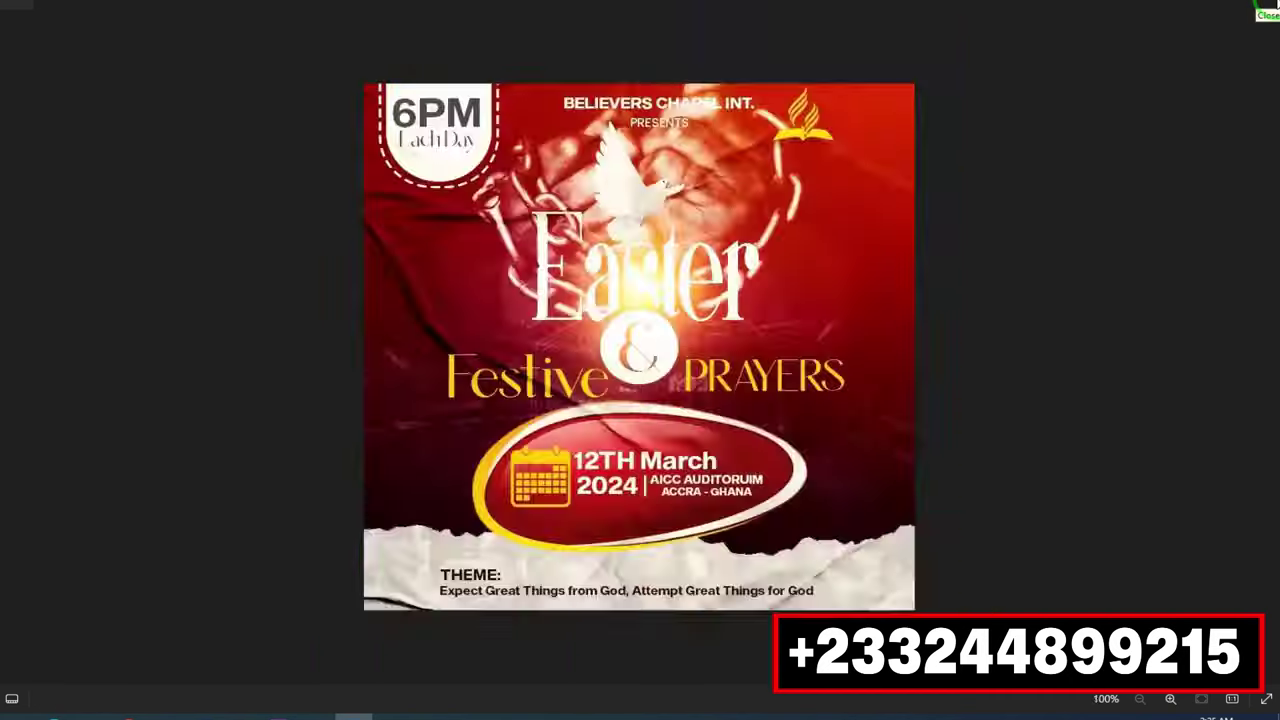
key("Left")
key("Left")
key("Left")
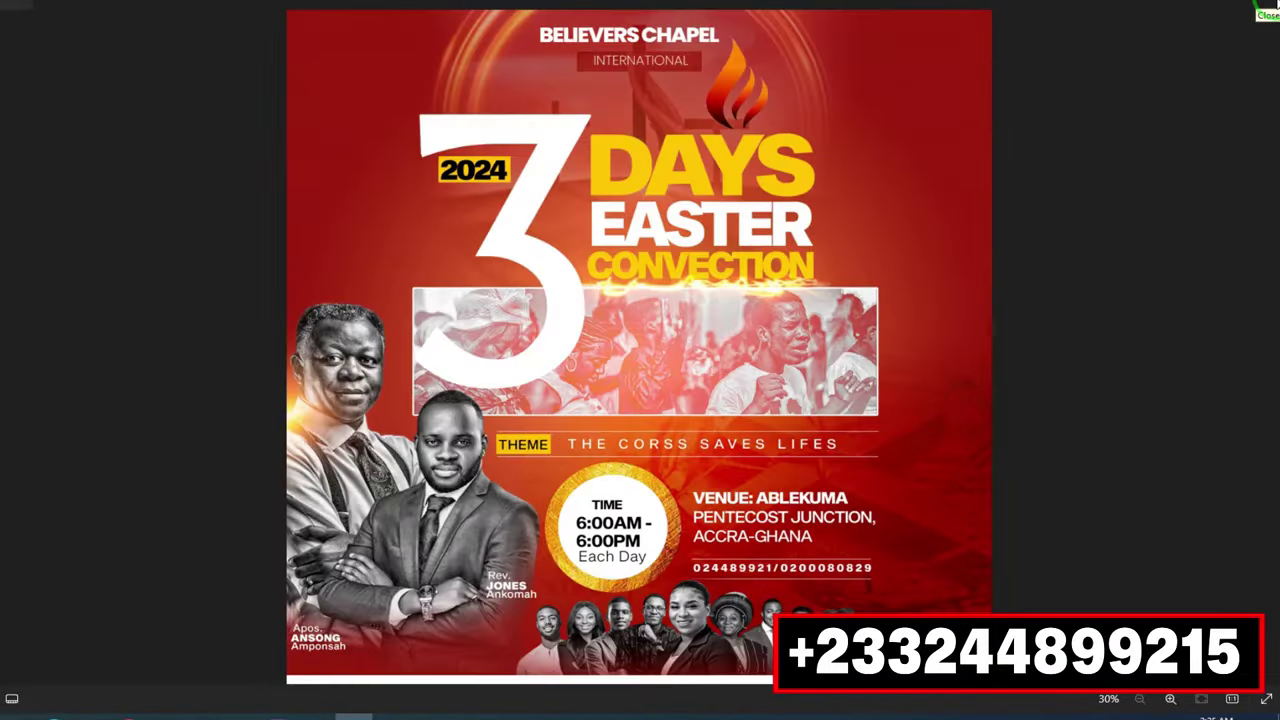
- Close the photo viewer and open 3 DAYS EASTER.psd from the EASTER FLYERS folder in Photoshop
left_click(1258, 2)
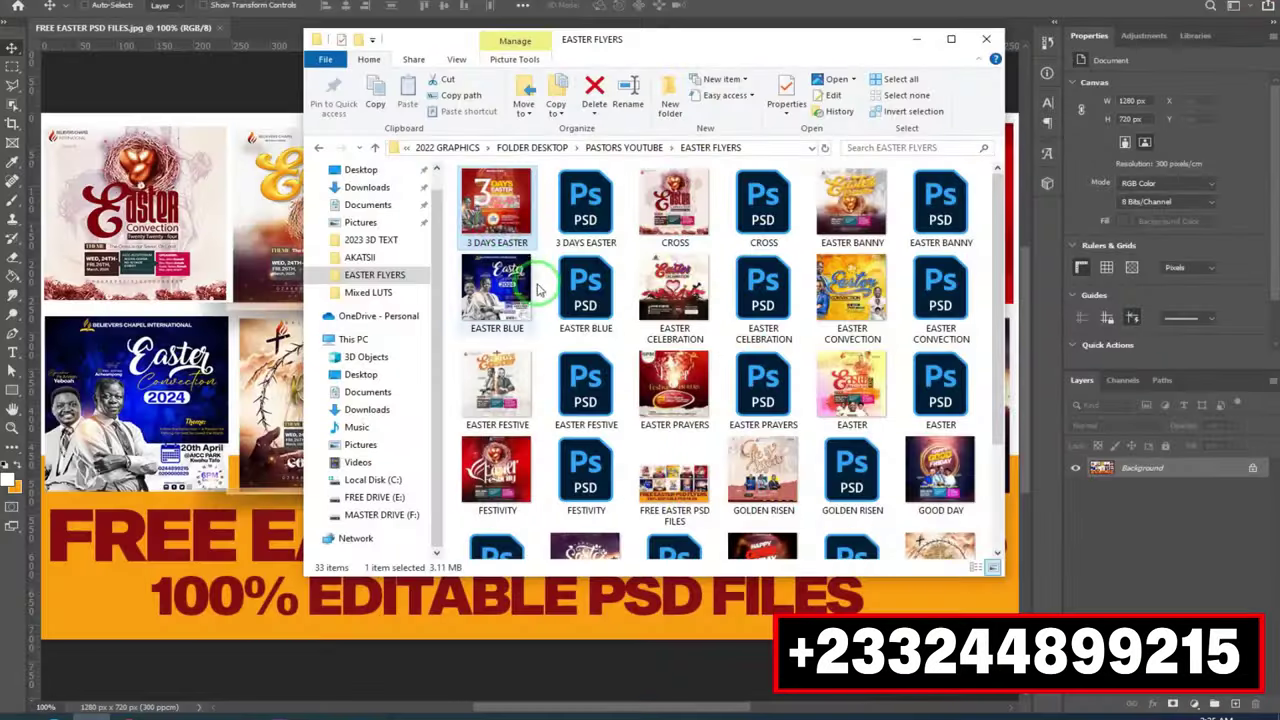
left_click_drag(585, 200, 624, 5)
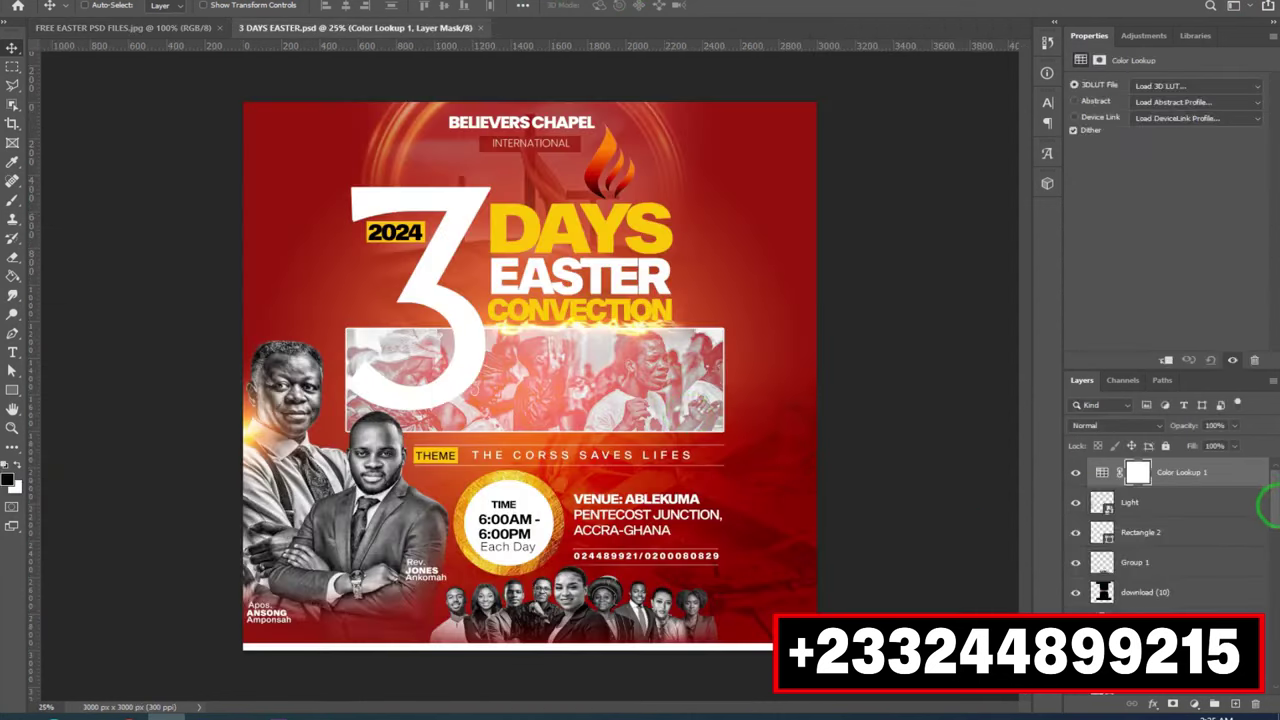
- Try replacing the word DAYS in the flyer heading with DFHFDFD using the Type tool, and discard the edit
left_click(12, 353)
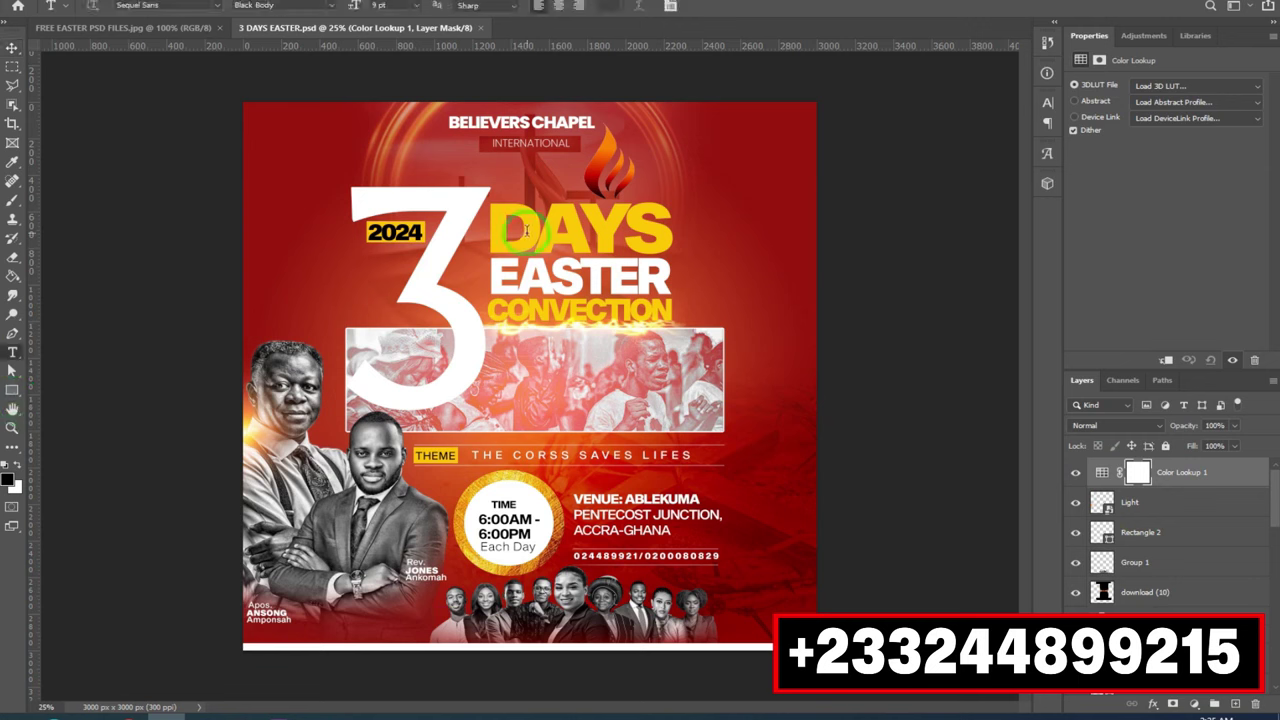
left_click_drag(496, 224, 668, 282)
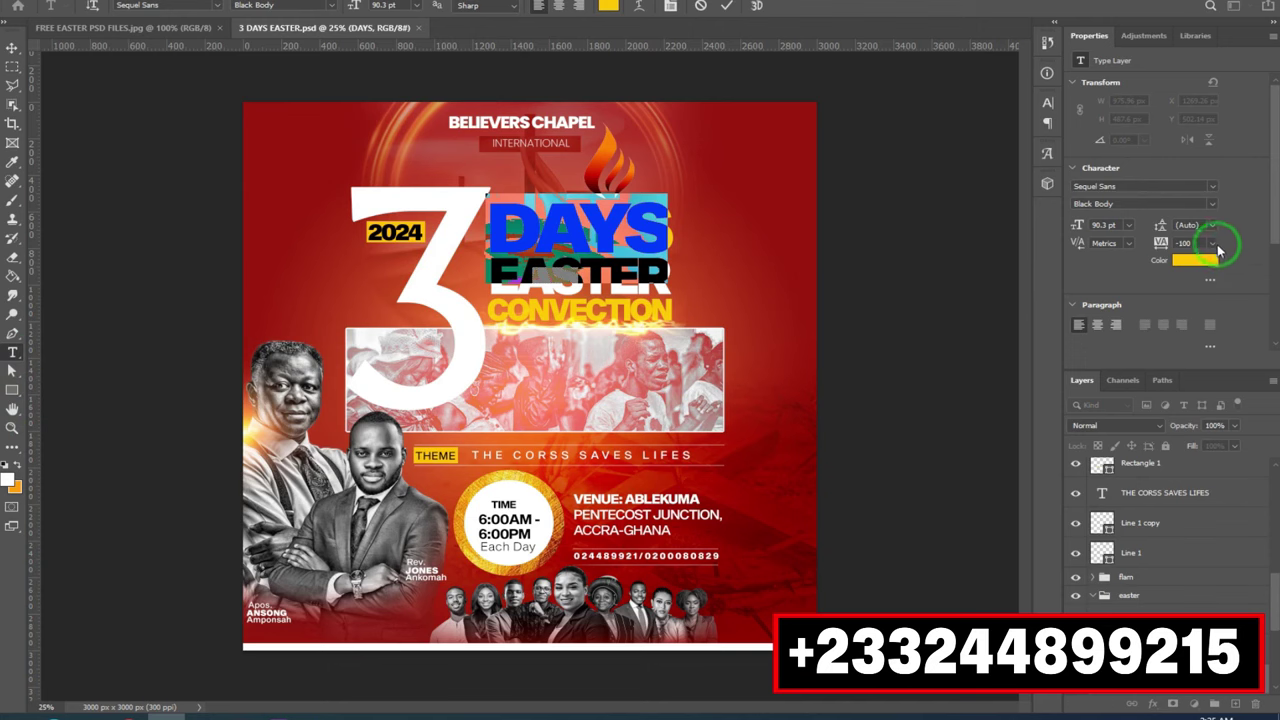
key("ctrl+h")
type("DFHFDFD")
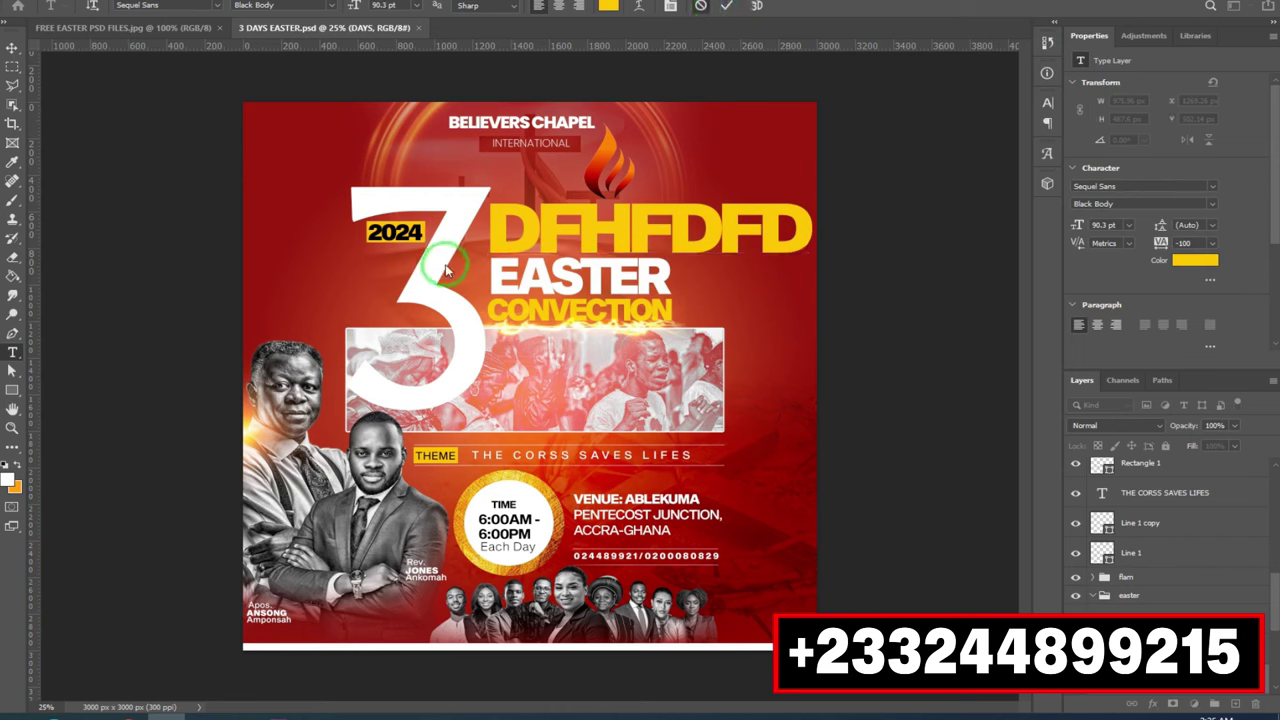
key("ctrl+z")
- Try changing the large numeral 3 in the heading to 45, and discard the edit
double_click(382, 265)
left_click(405, 270)
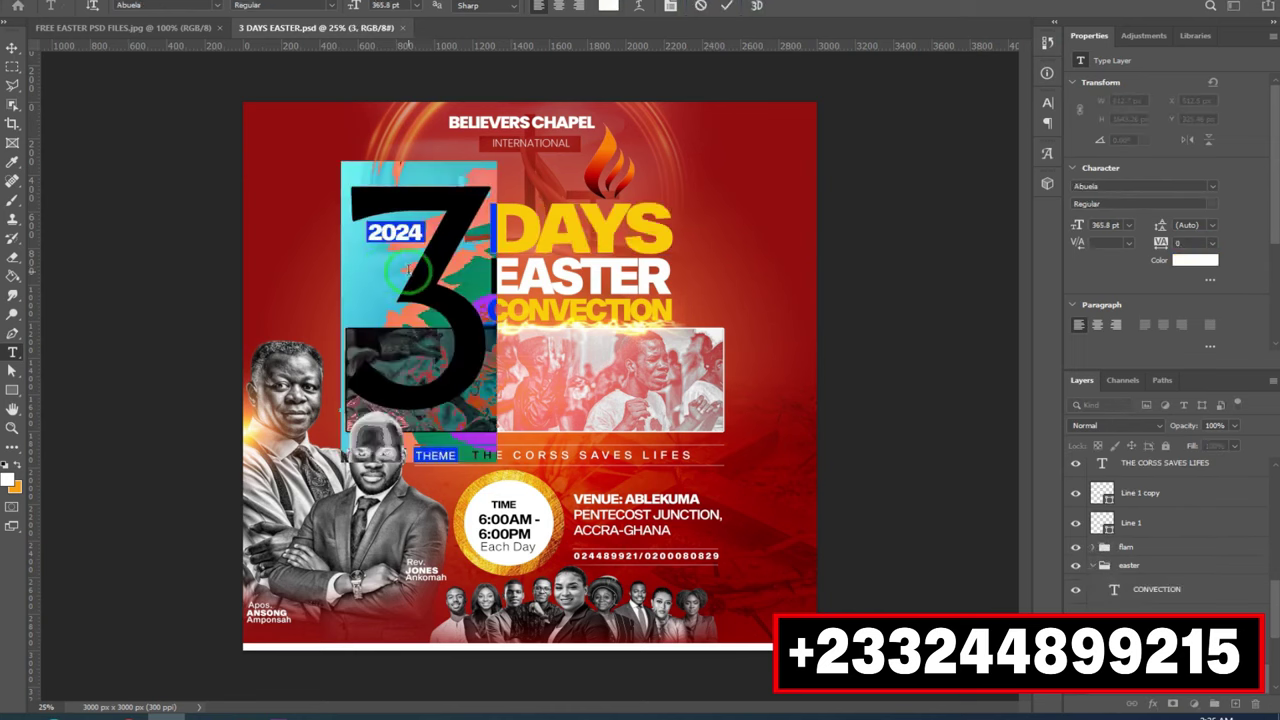
type("45")
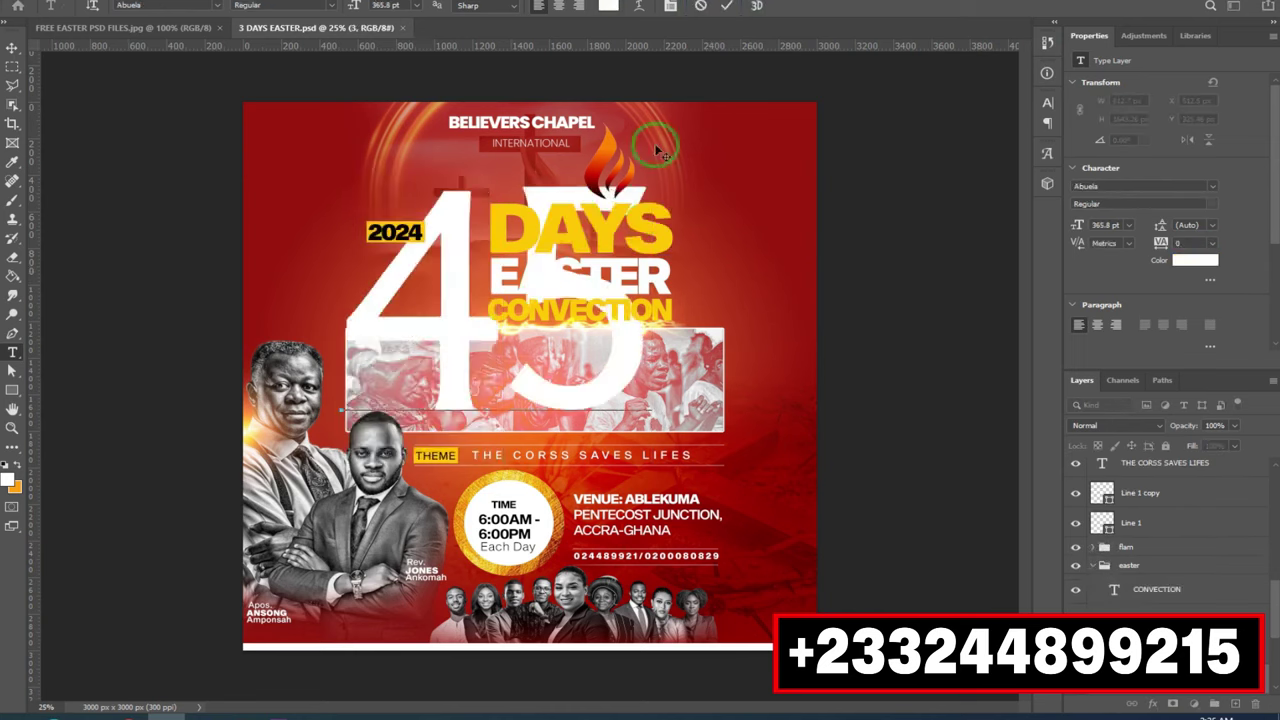
left_click(701, 6)
left_click(504, 327)
left_click(699, 8)
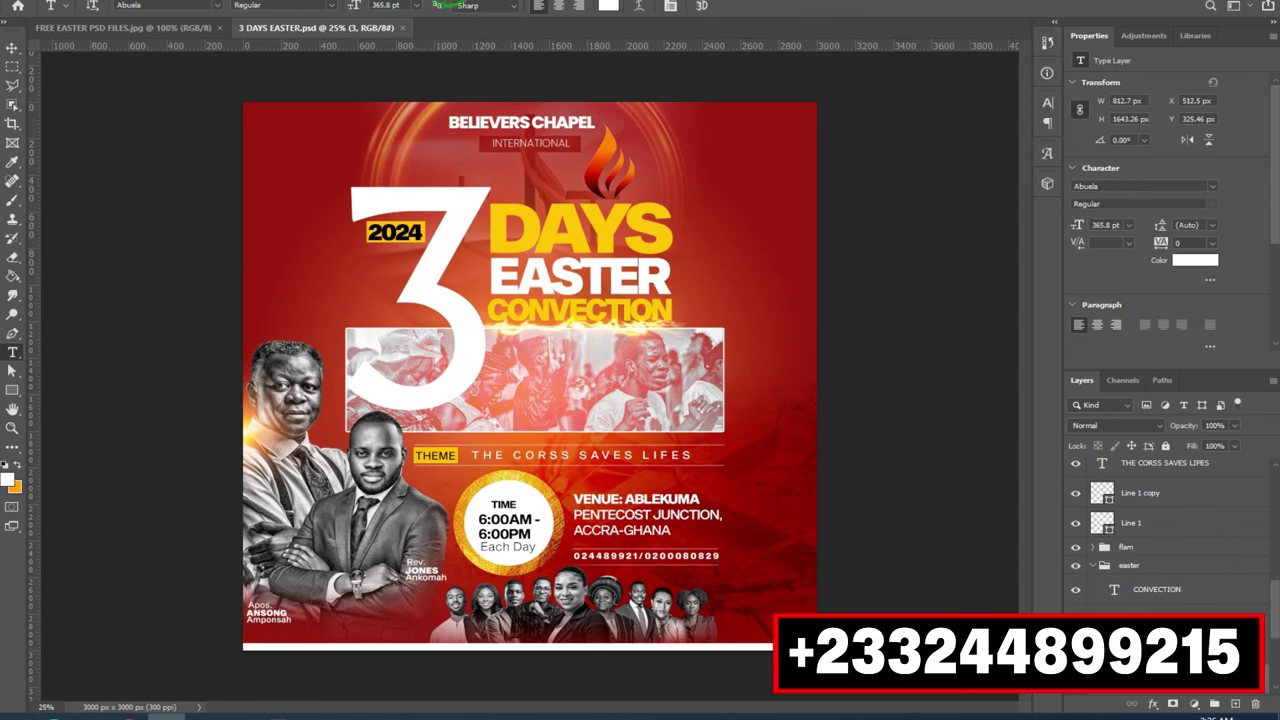
- Try overwriting the start of PENTECOST in the venue text with GJHTYFGF, and discard the edit
left_click_drag(621, 478, 648, 487)
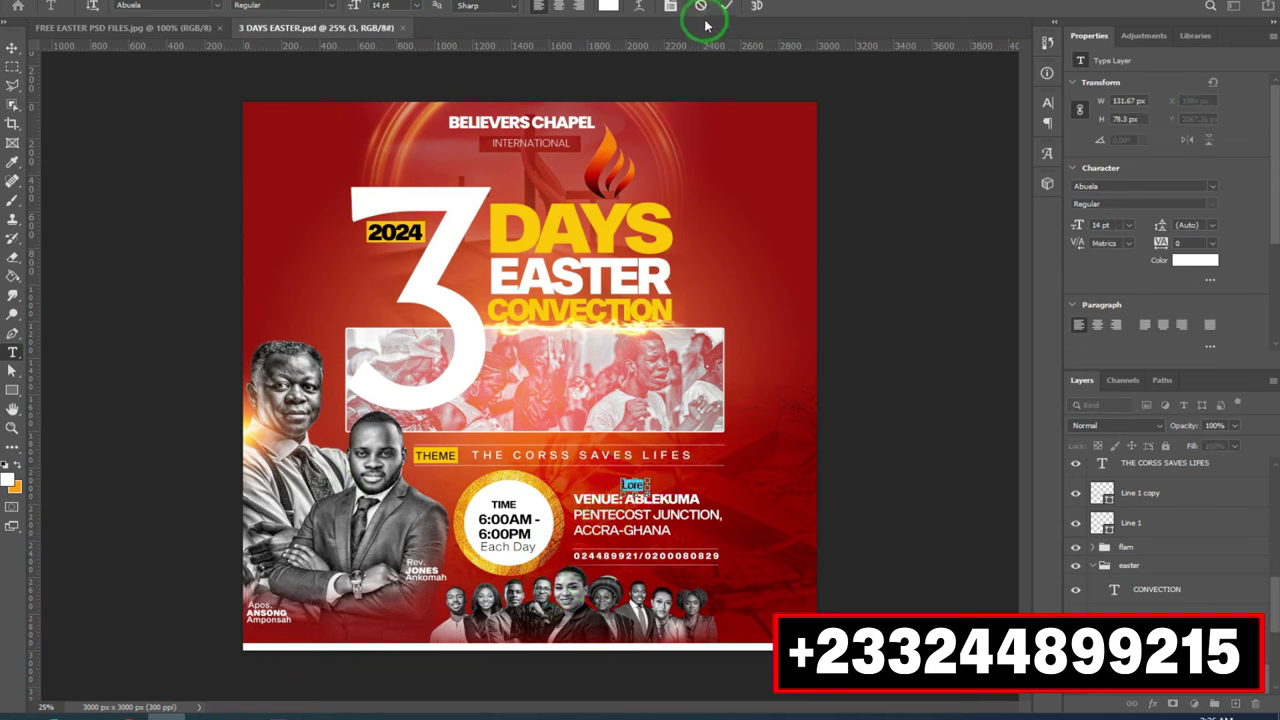
key("Escape")
left_click_drag(591, 518, 766, 494)
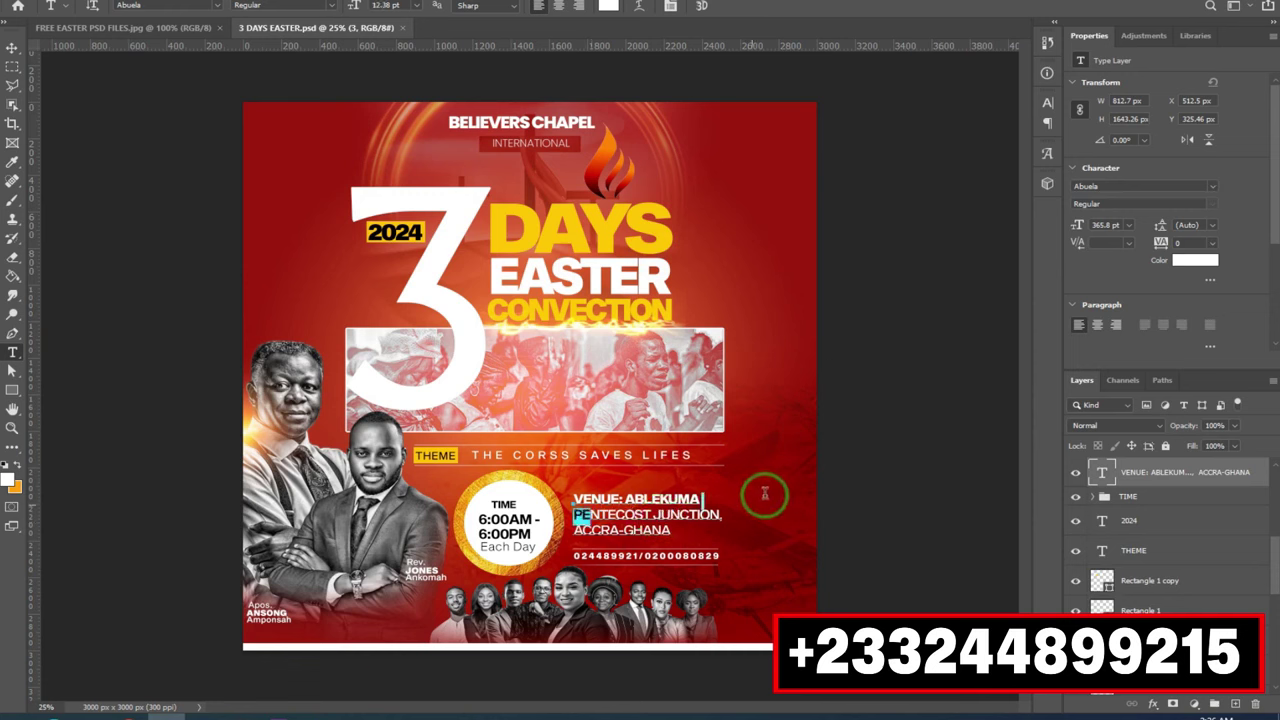
type("GJHTYFGFNTECO")
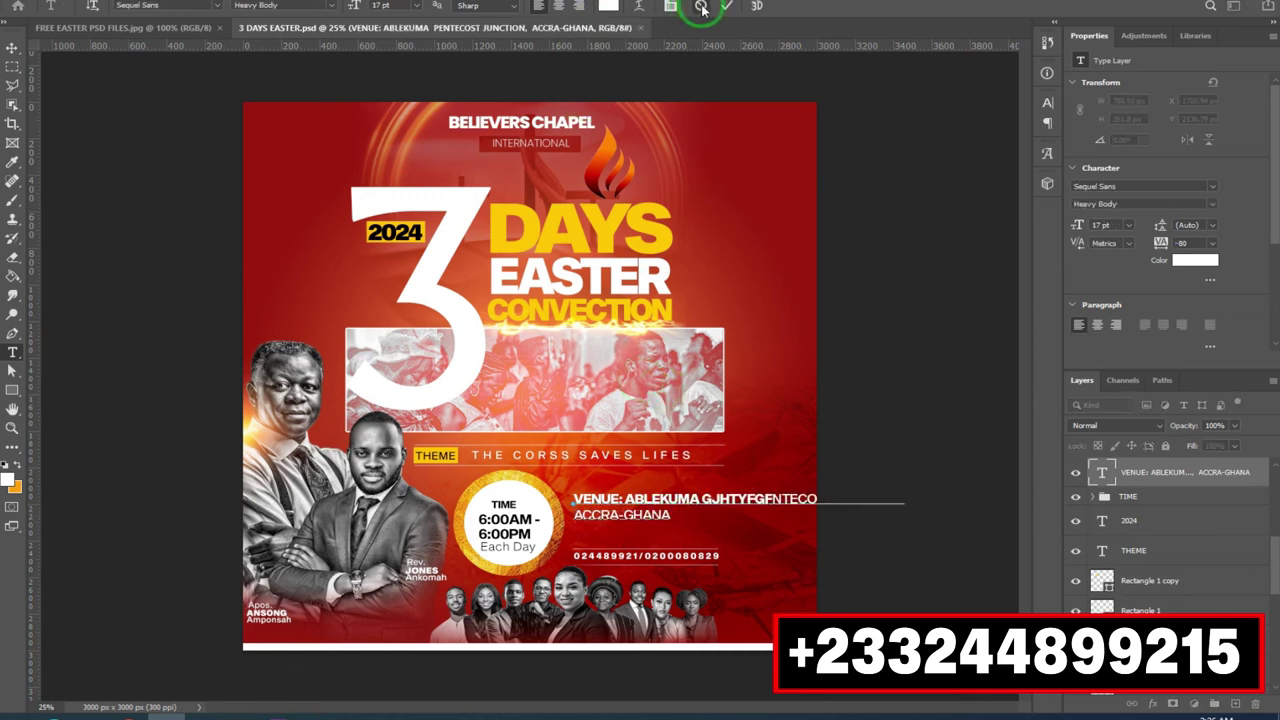
key("Escape")
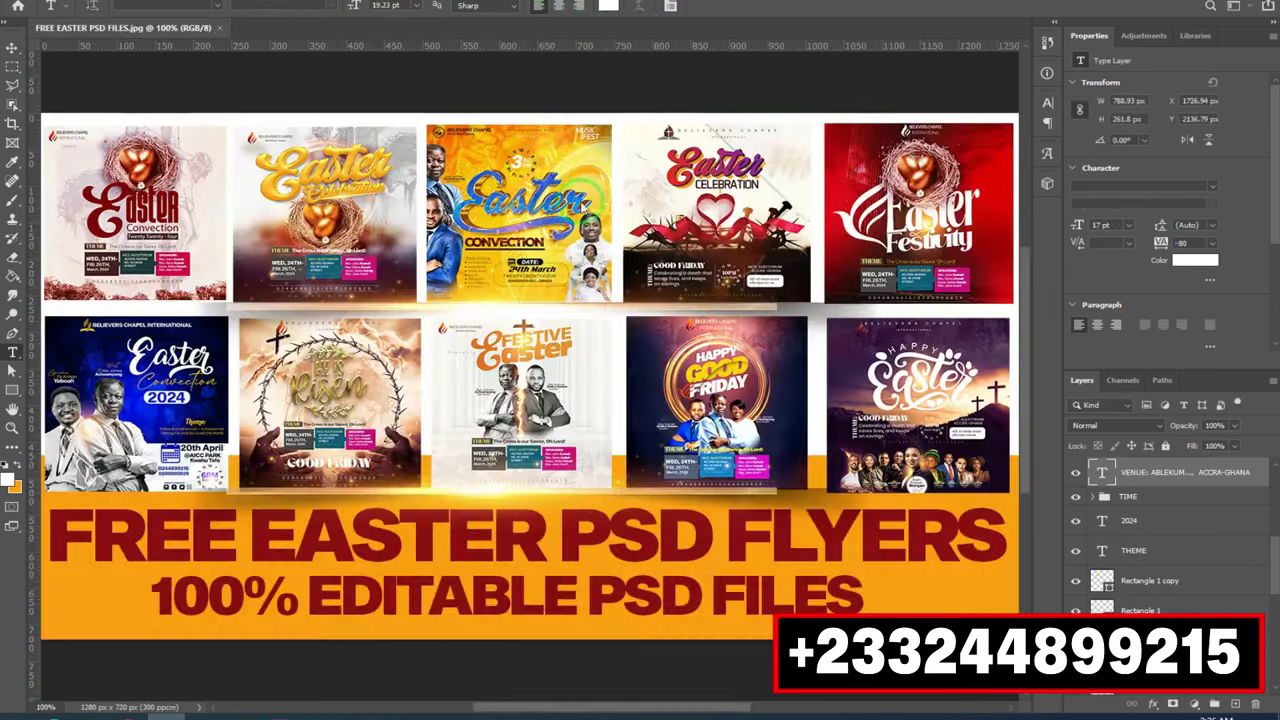
- Close 3 DAYS EASTER.psd and open CROSS.psd from the EASTER FLYERS folder in Photoshop
left_click(639, 27)
left_click(85, 714)
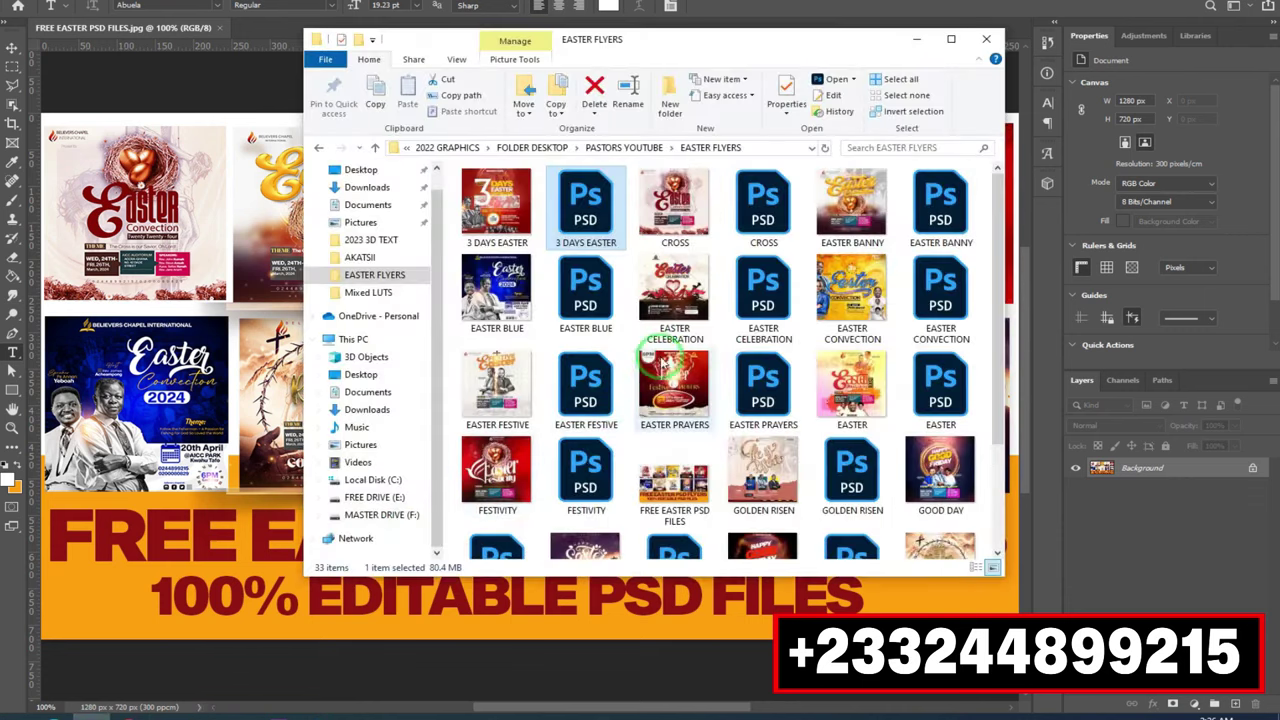
left_click(758, 232)
left_click_drag(760, 215, 736, 13)
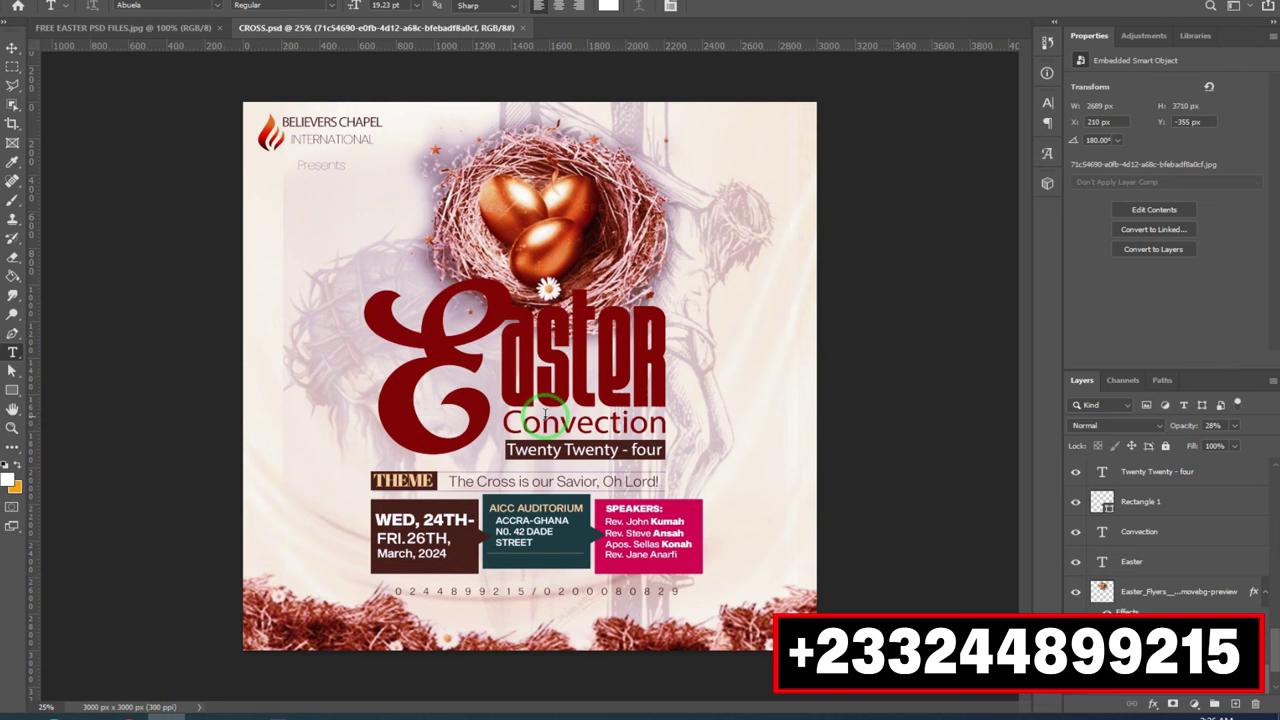
- Try replacing the Easter heading text beside the large E with 5ERTRTTI, and discard the edit
left_click(456, 323)
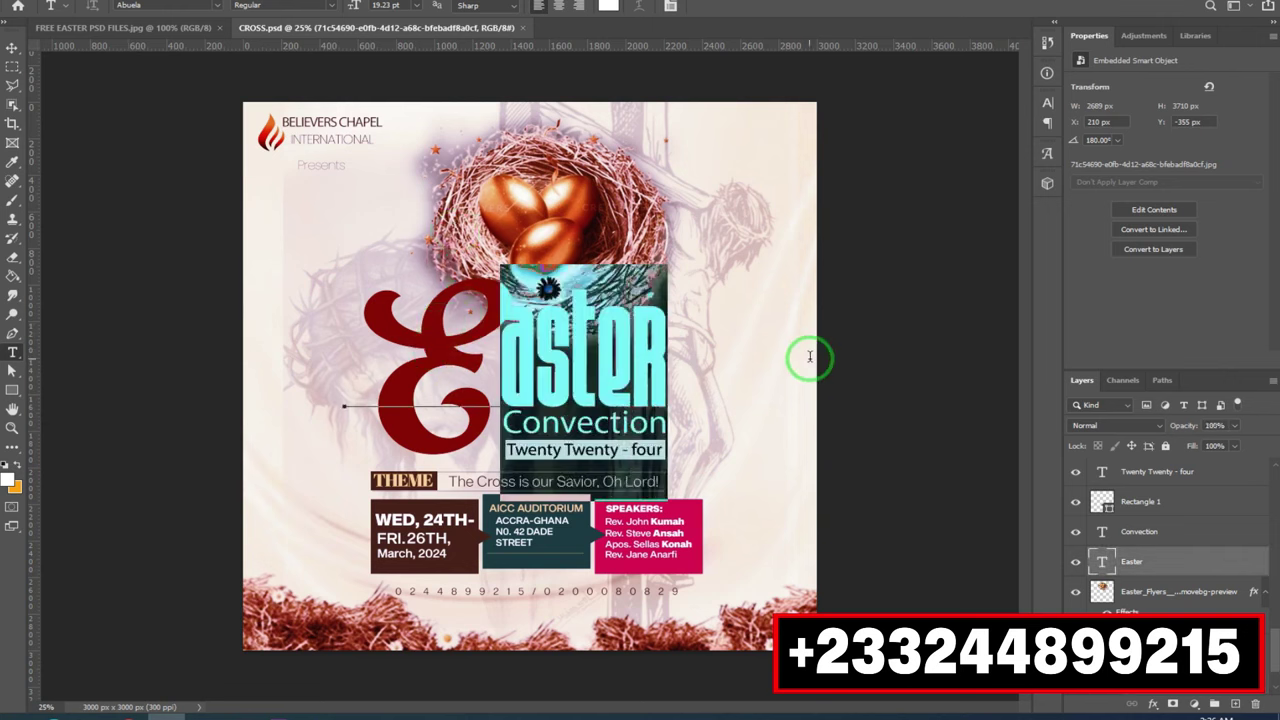
type("5ERTRTTI")
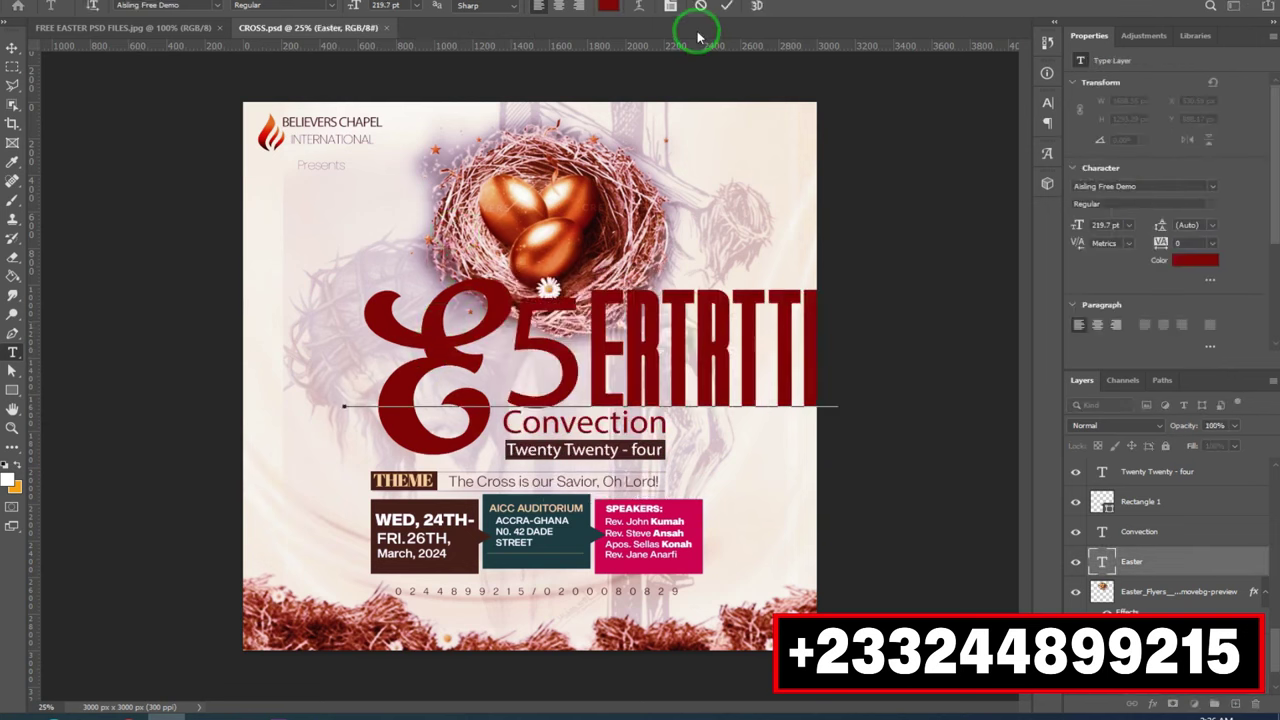
left_click(701, 6)
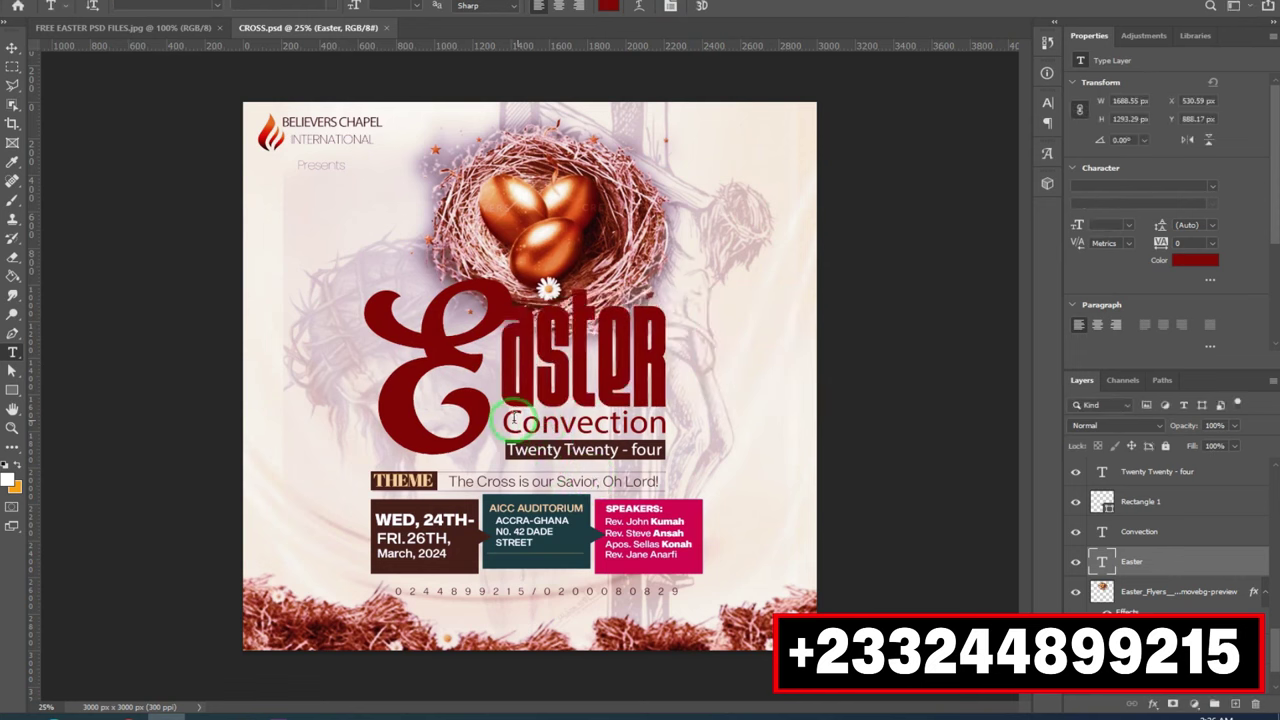
- Try overwriting most of the word Convection under the heading with GFGHFGFGF, and discard the edit
left_click_drag(510, 420, 626, 405)
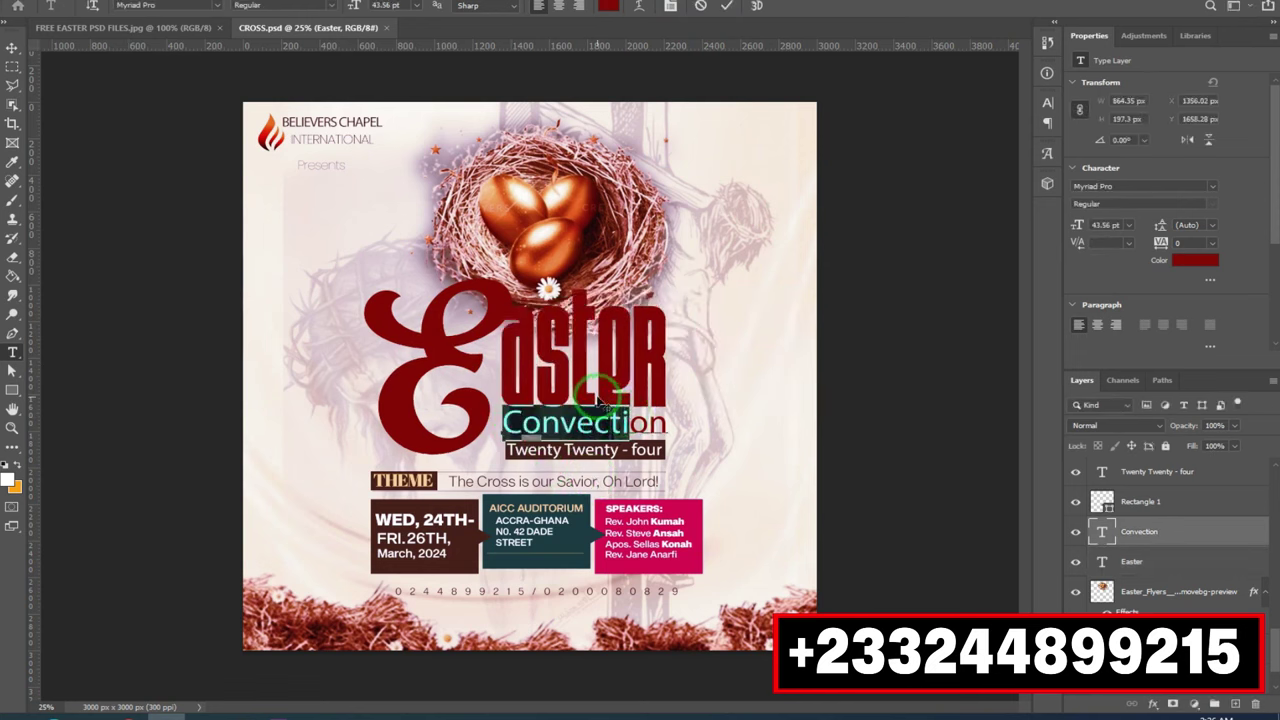
type("GFGHFGFGF")
left_click(699, 7)
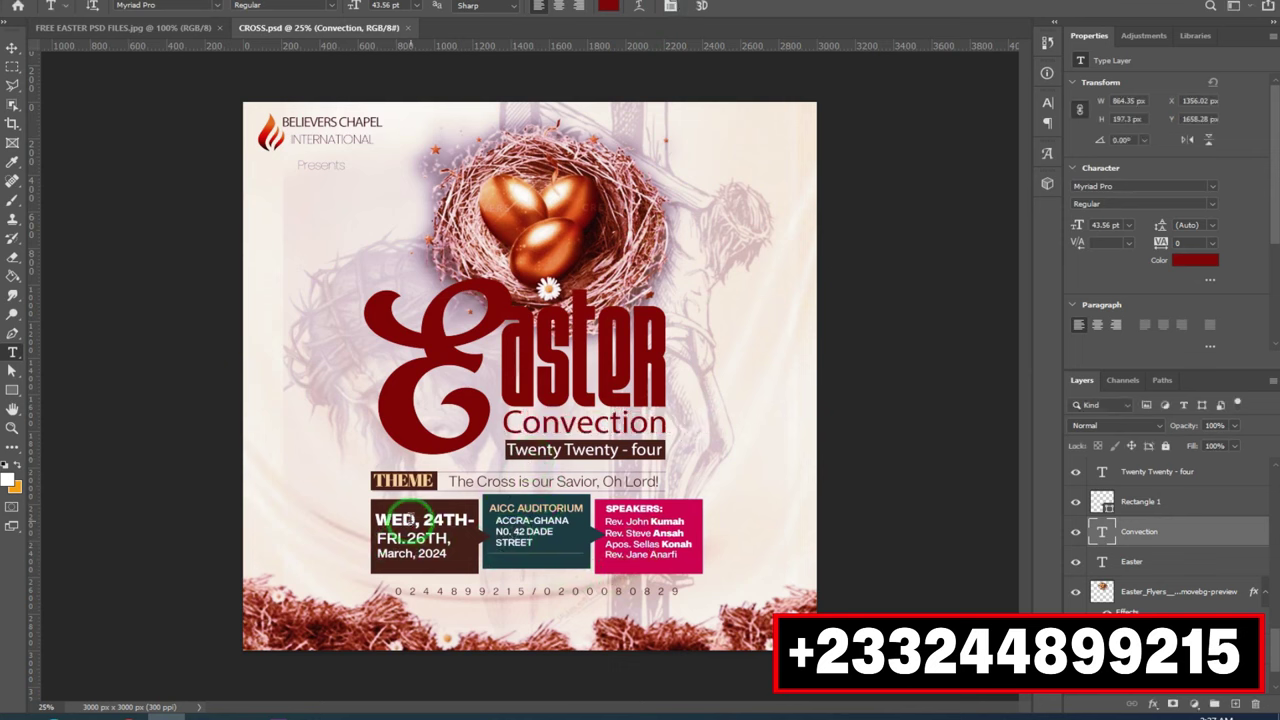
- Try replacing the last letters of the large Easter heading with FGFGF, and discard the edit
double_click(389, 381)
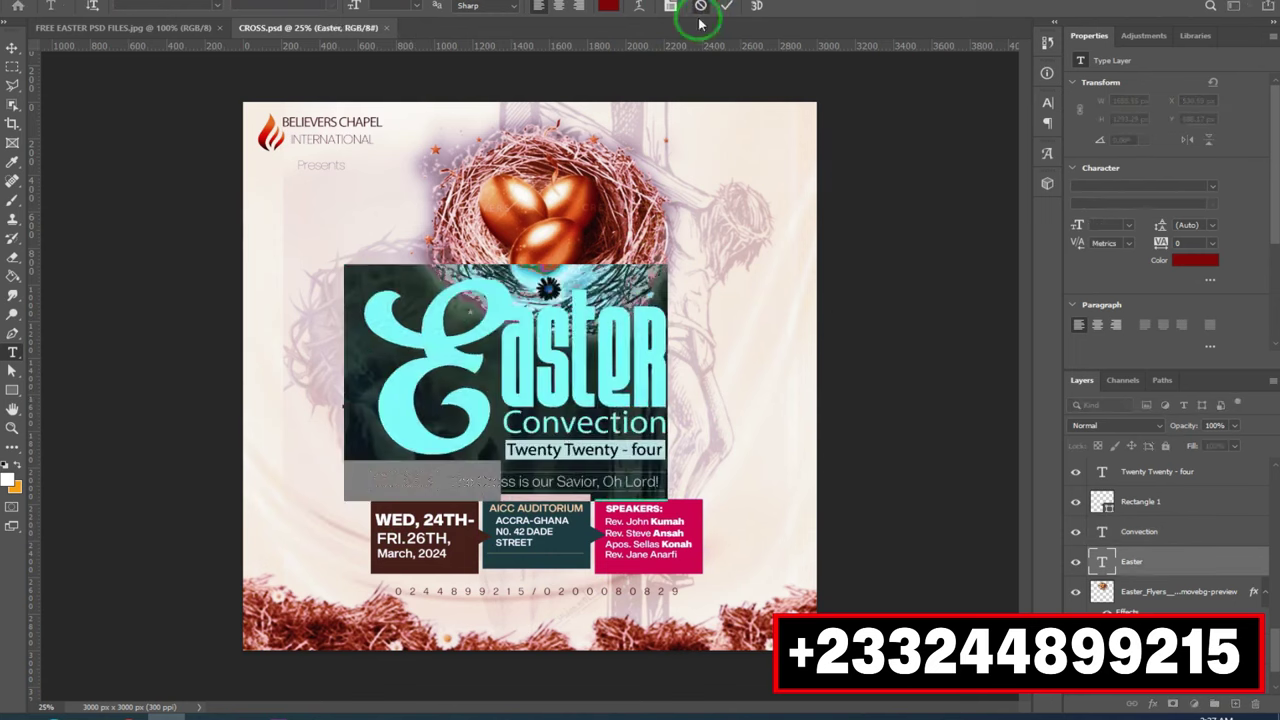
left_click(699, 8)
left_click_drag(563, 377, 669, 345)
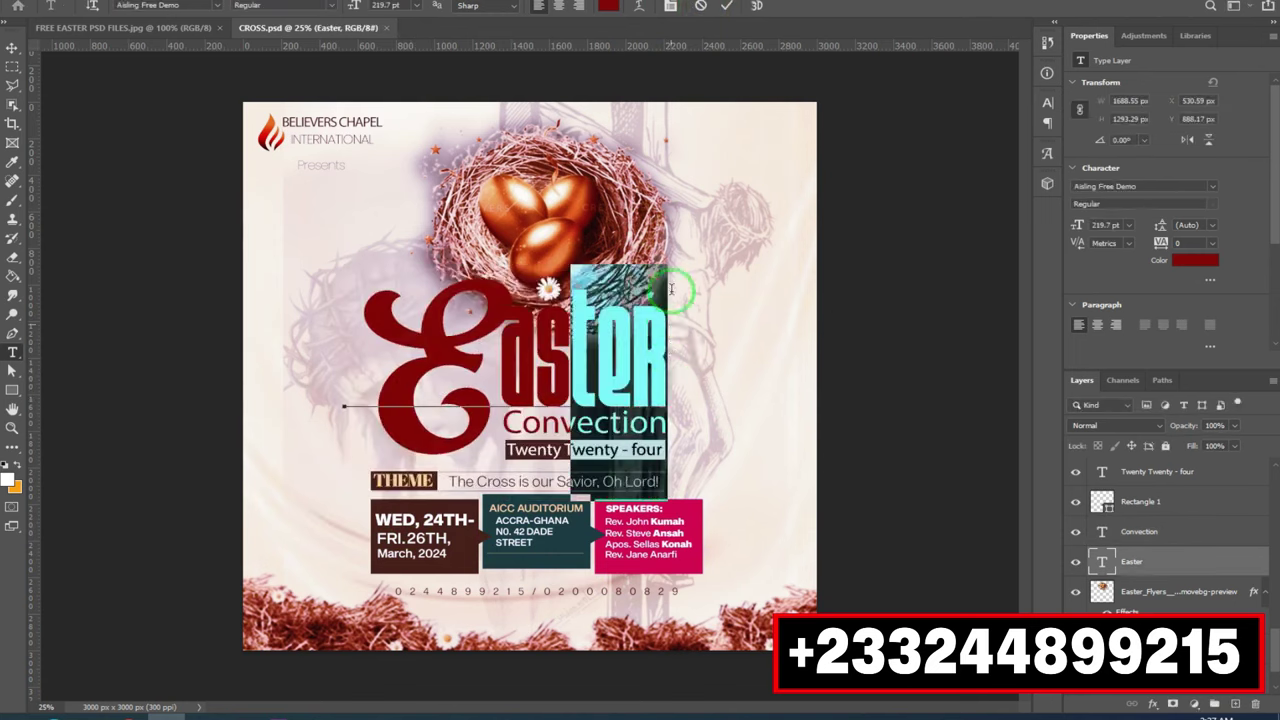
type("FGFGF")
left_click(700, 6)
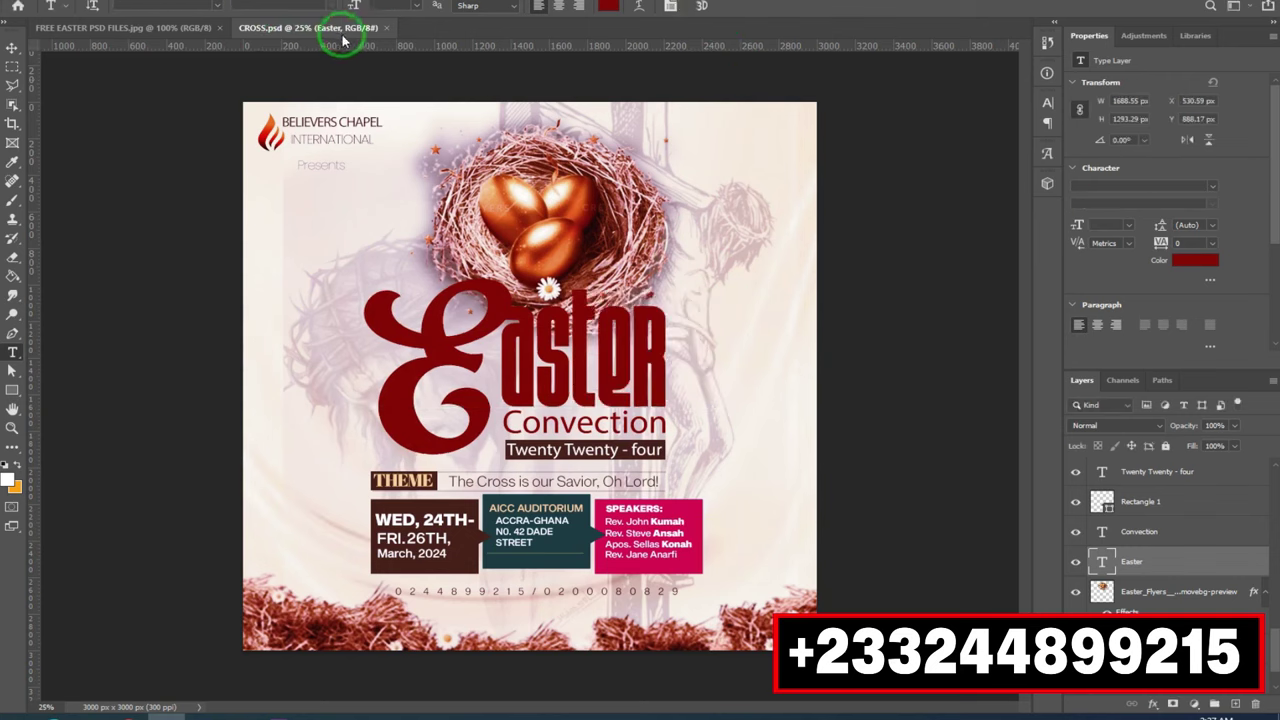
- Hide and reshow the egg nest image layer to check that it is a separate layer
scroll(1170, 530, "down", 2)
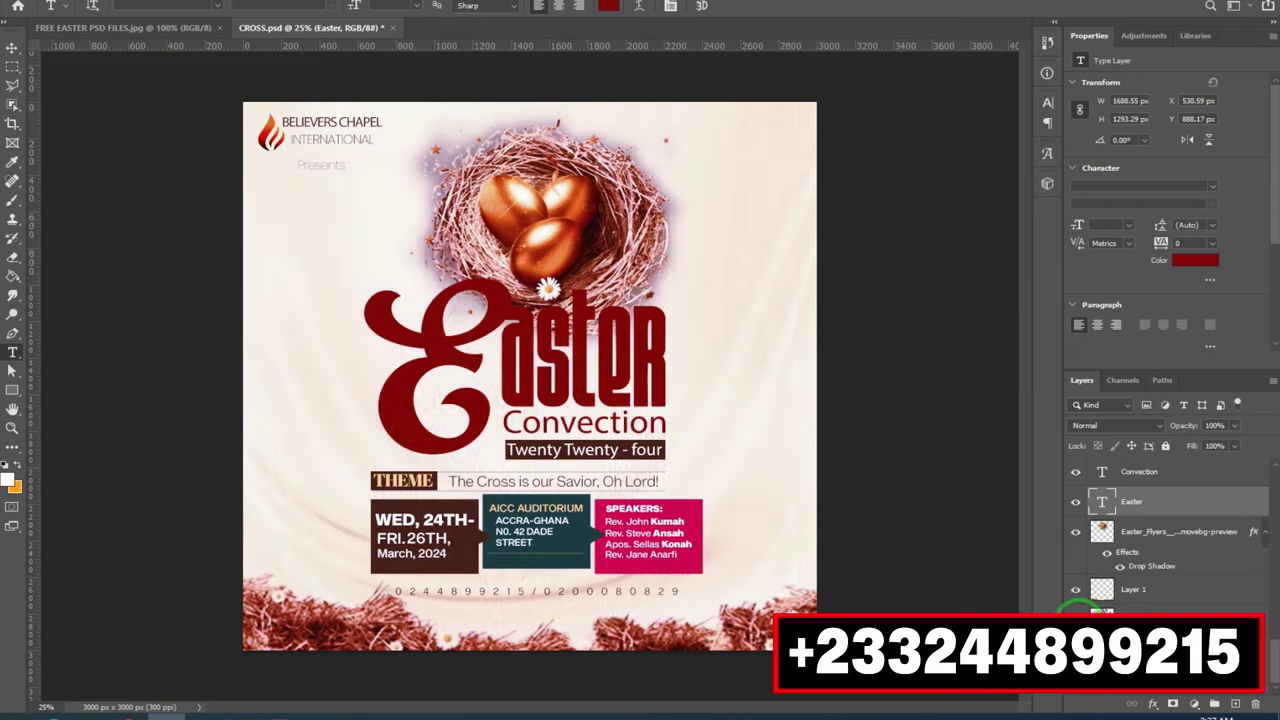
left_click(1077, 533)
left_click(1078, 534)
- Close CROSS.psd without saving and open EASTER BANNY.psd from the EASTER FLYERS folder in Photoshop
left_click(393, 27)
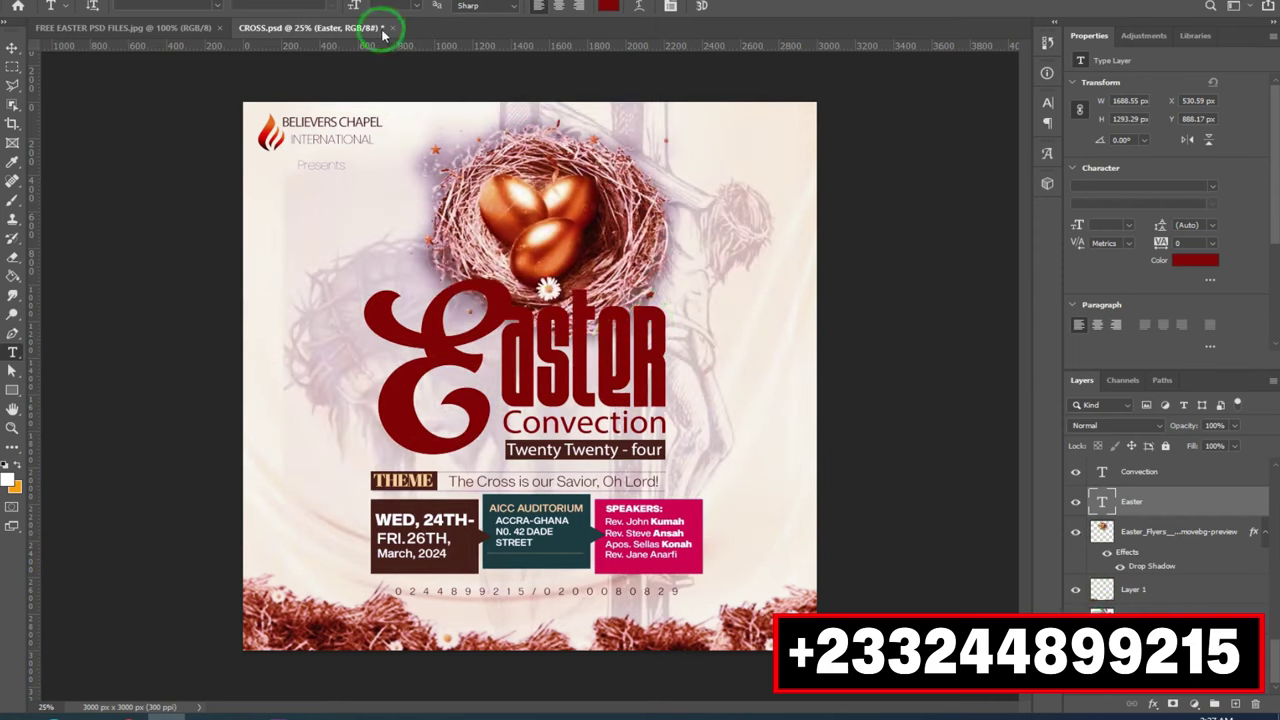
left_click(624, 257)
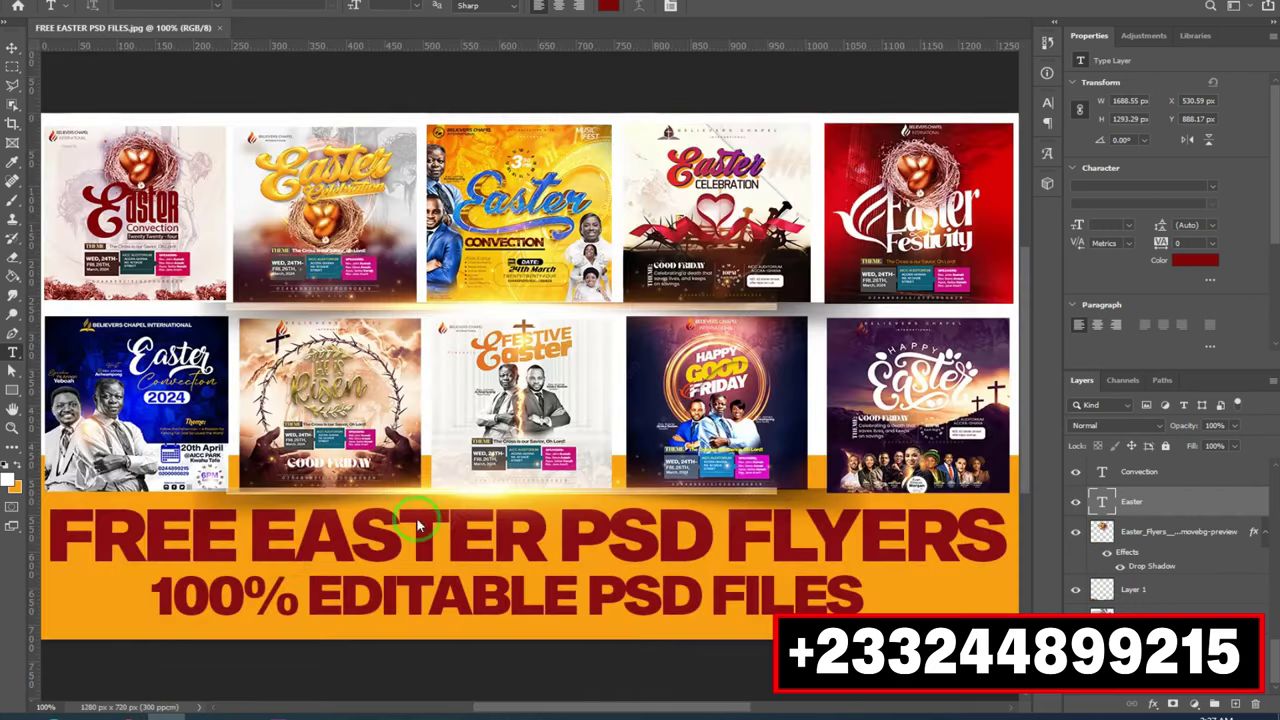
left_click(88, 708)
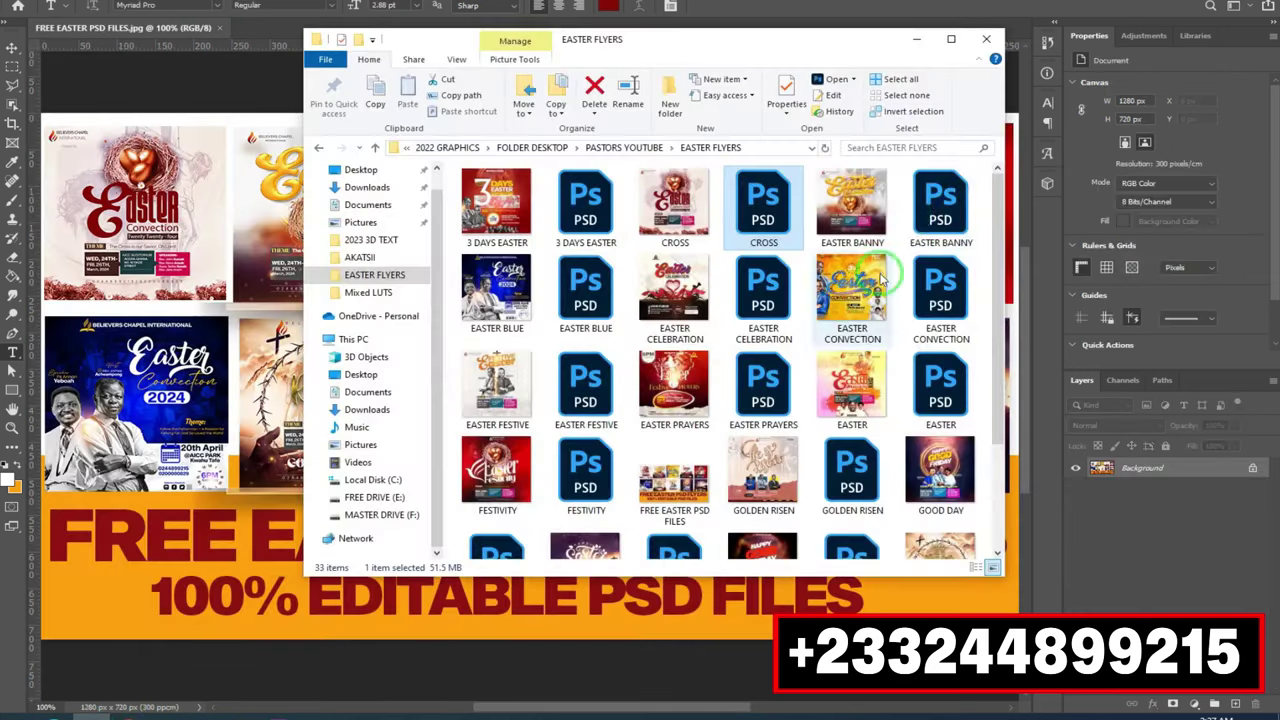
left_click(935, 210)
left_click_drag(940, 206, 358, 8)
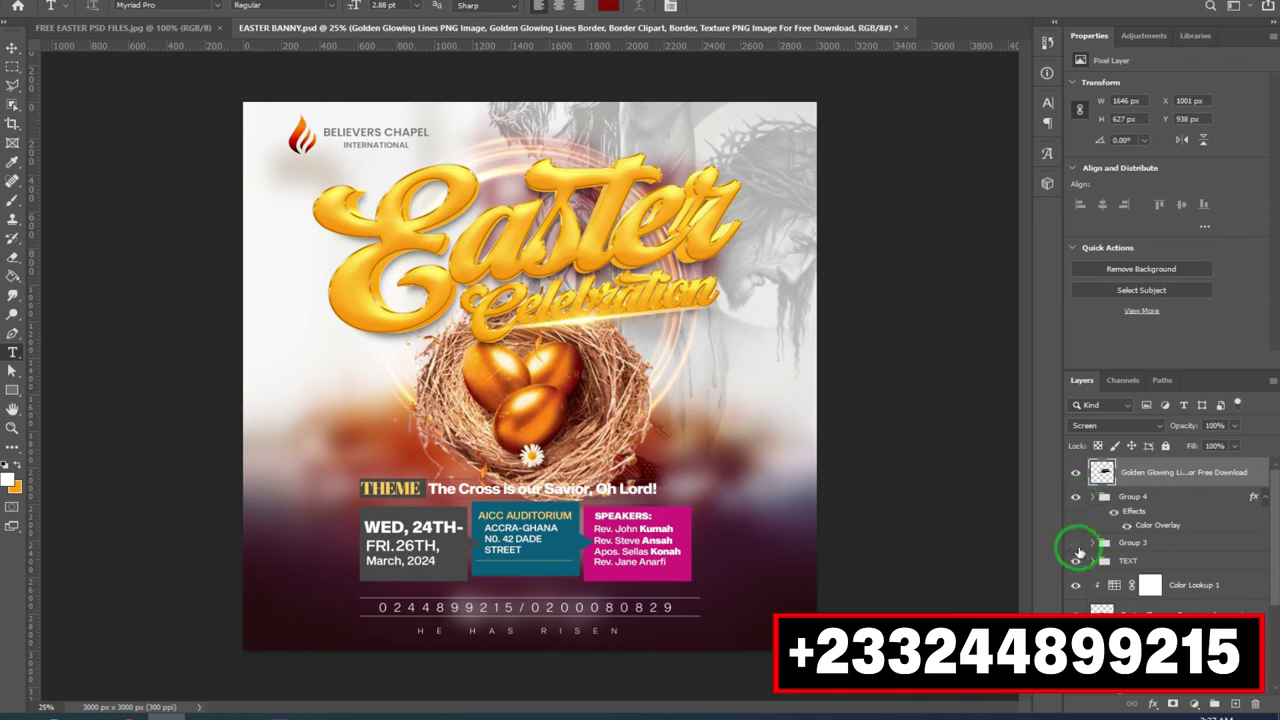
- Check the TEXT group's visibility, expand it, and open the contents of its Your Text here smart object
left_click(1078, 560)
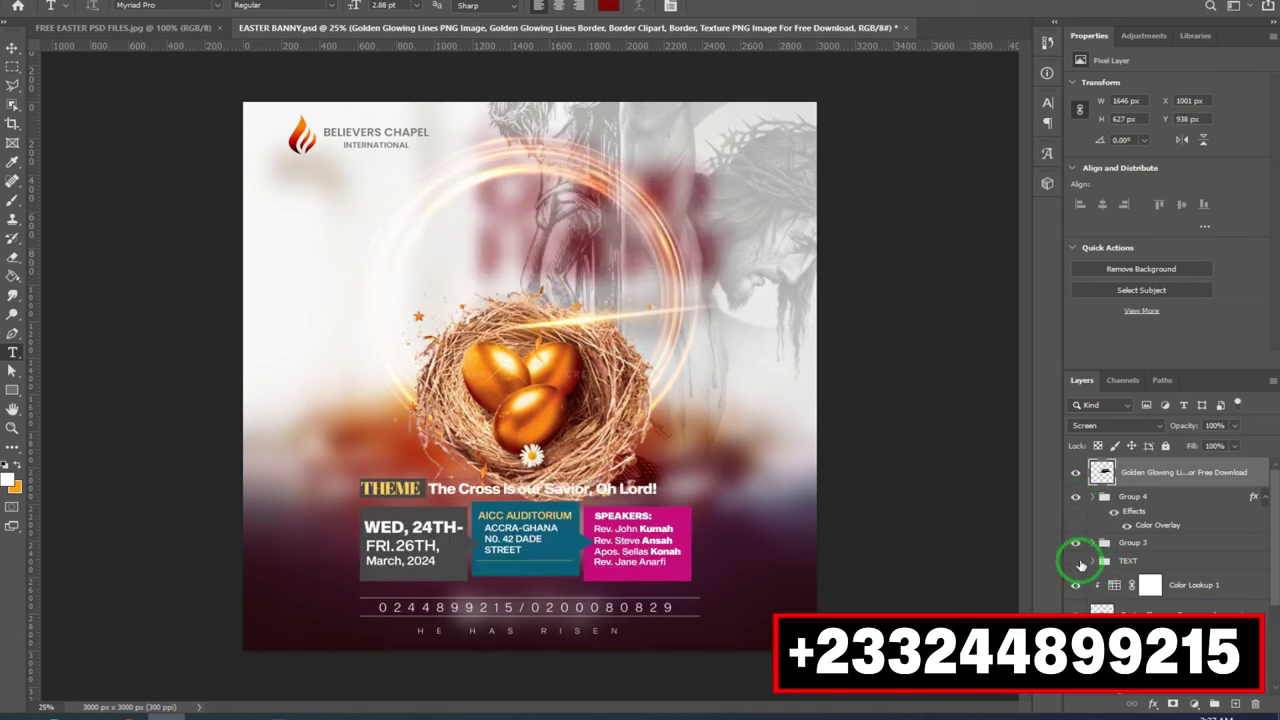
left_click(1105, 563)
left_click(1094, 561)
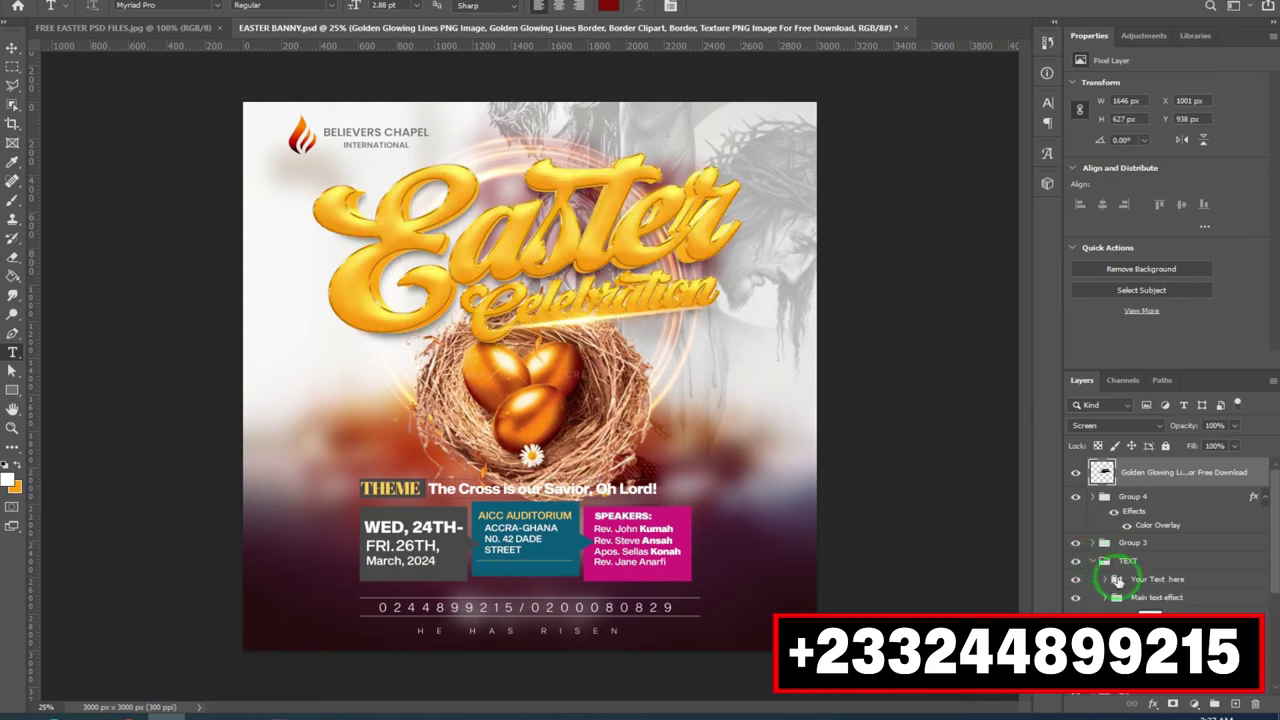
left_click(1106, 581)
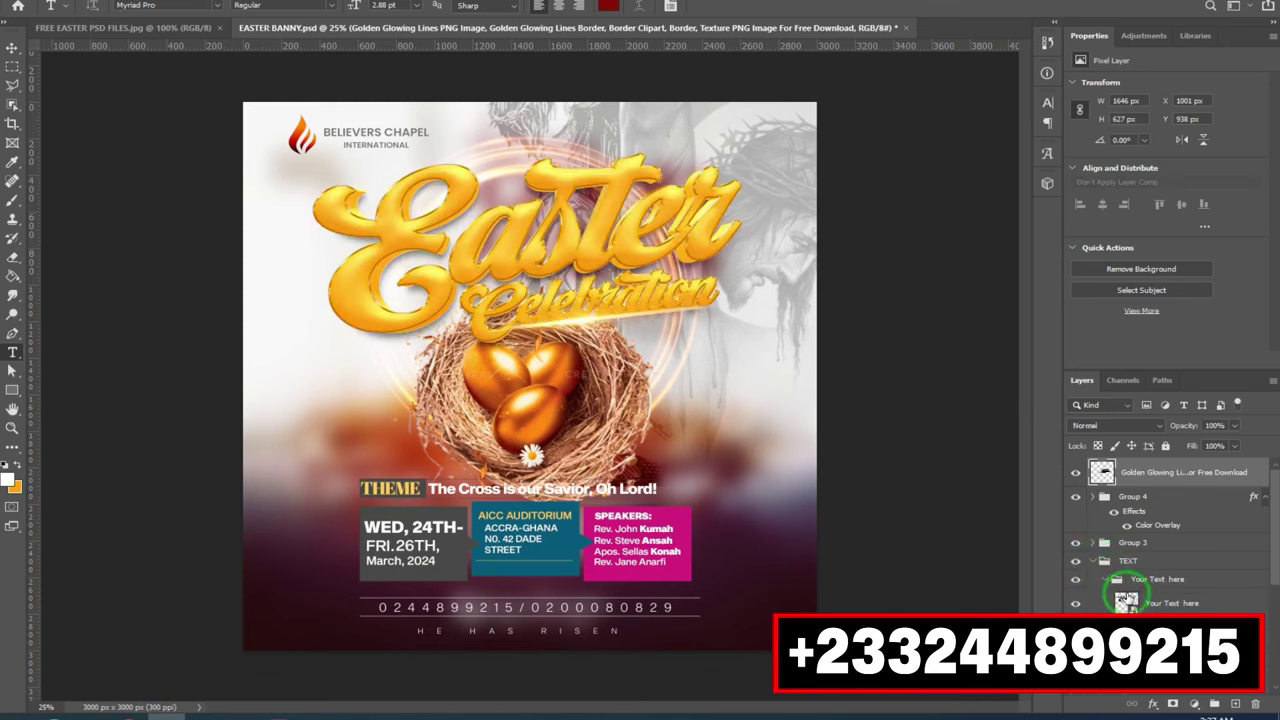
double_click(1126, 600)
- Try replacing the word Easter in the smart object with EAS and SSS, discard the edit, and close Layer 2.psb
left_click(609, 355)
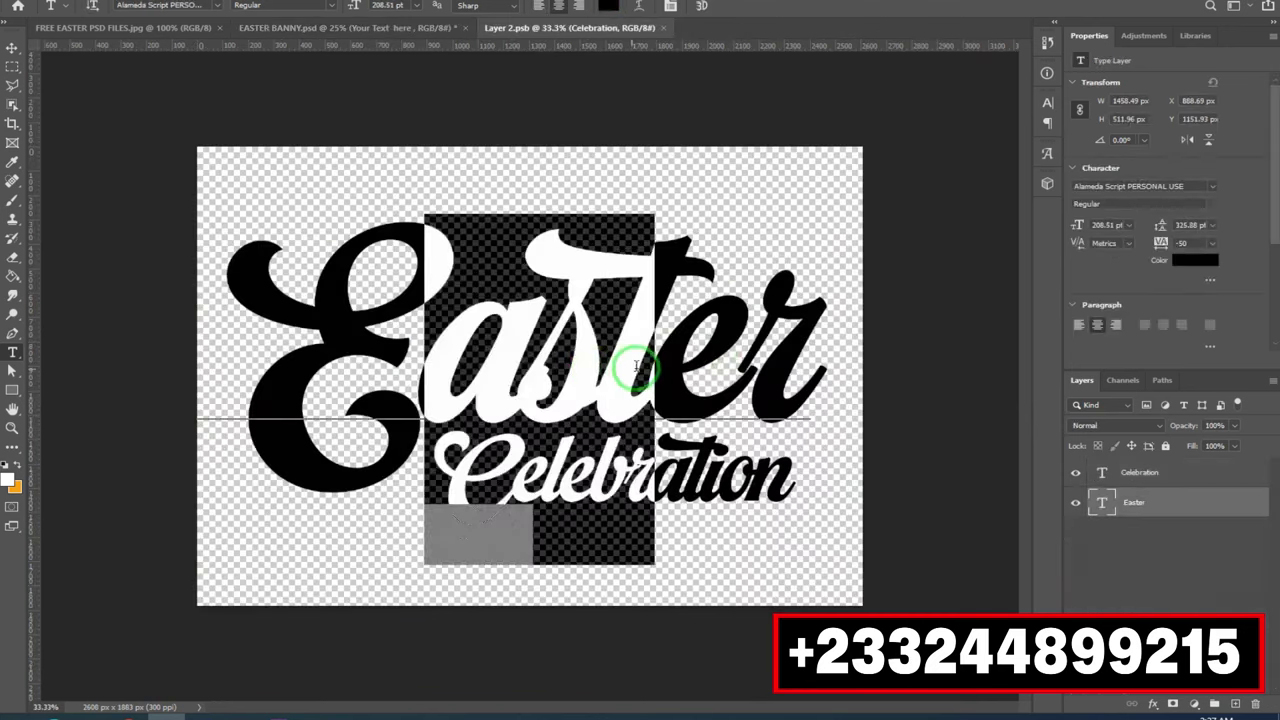
type("AST")
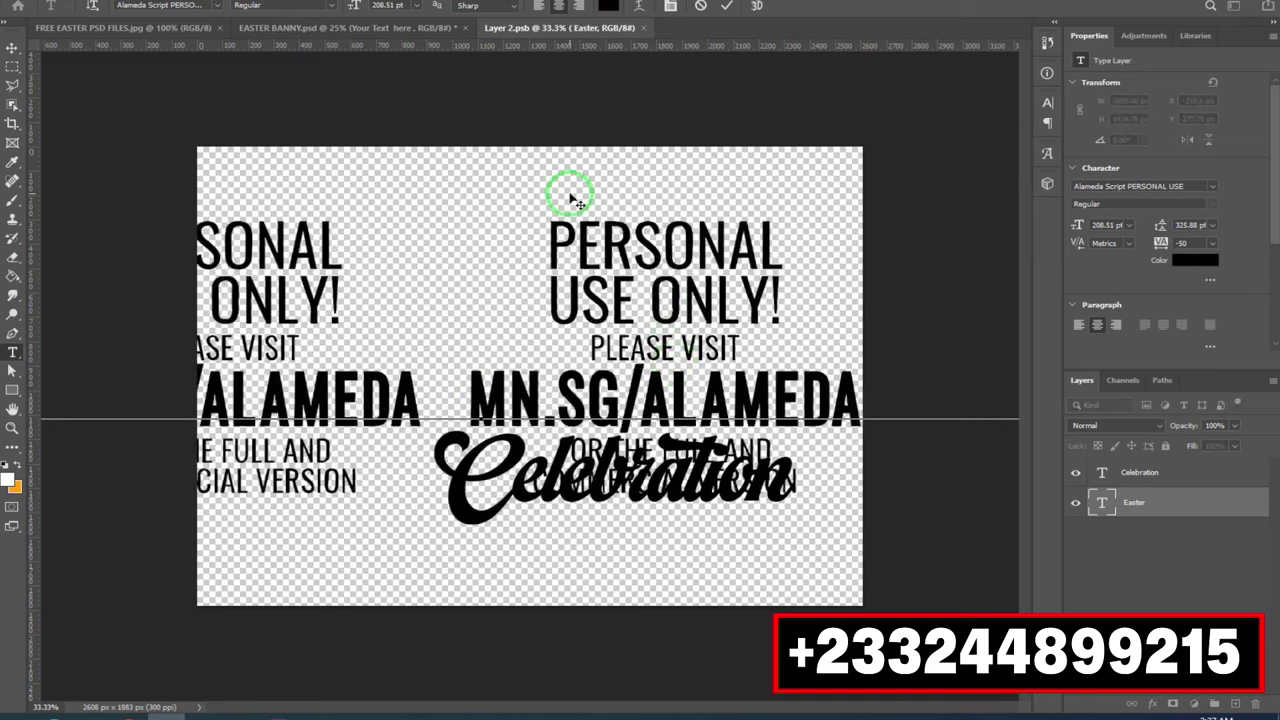
key("ctrl+a")
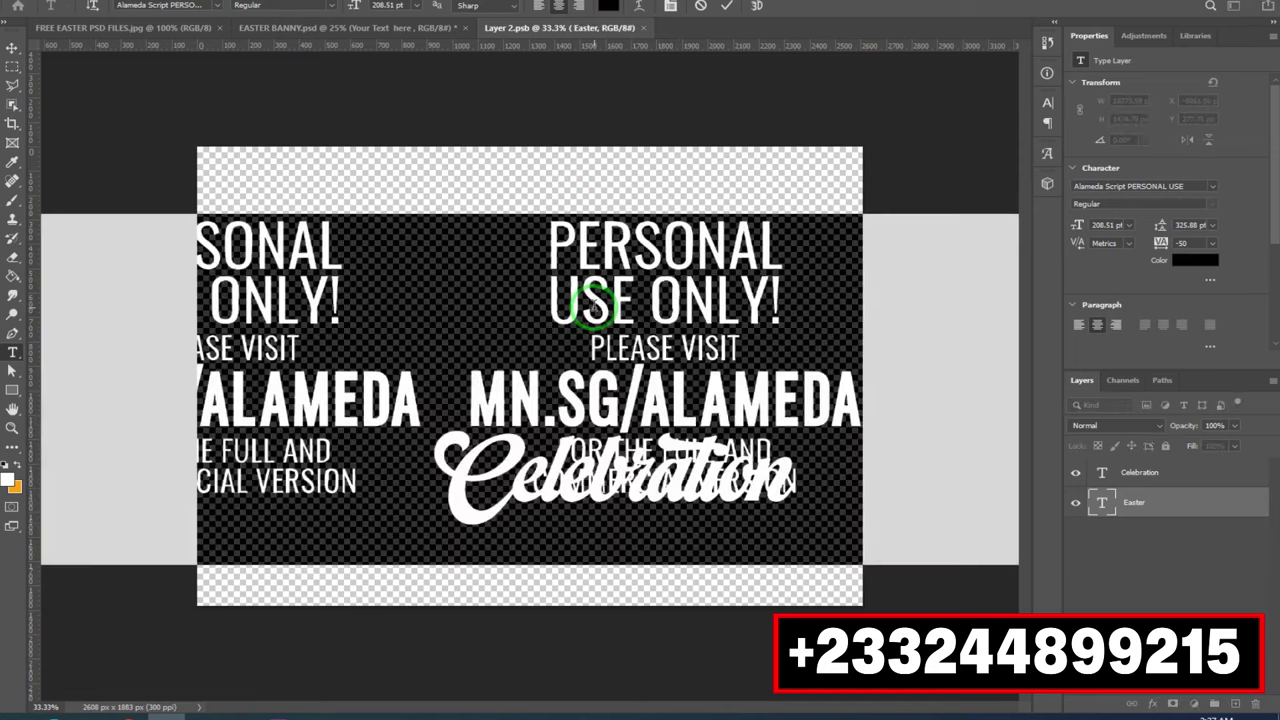
type("EAS")
key("ctrl+a")
type("SSS")
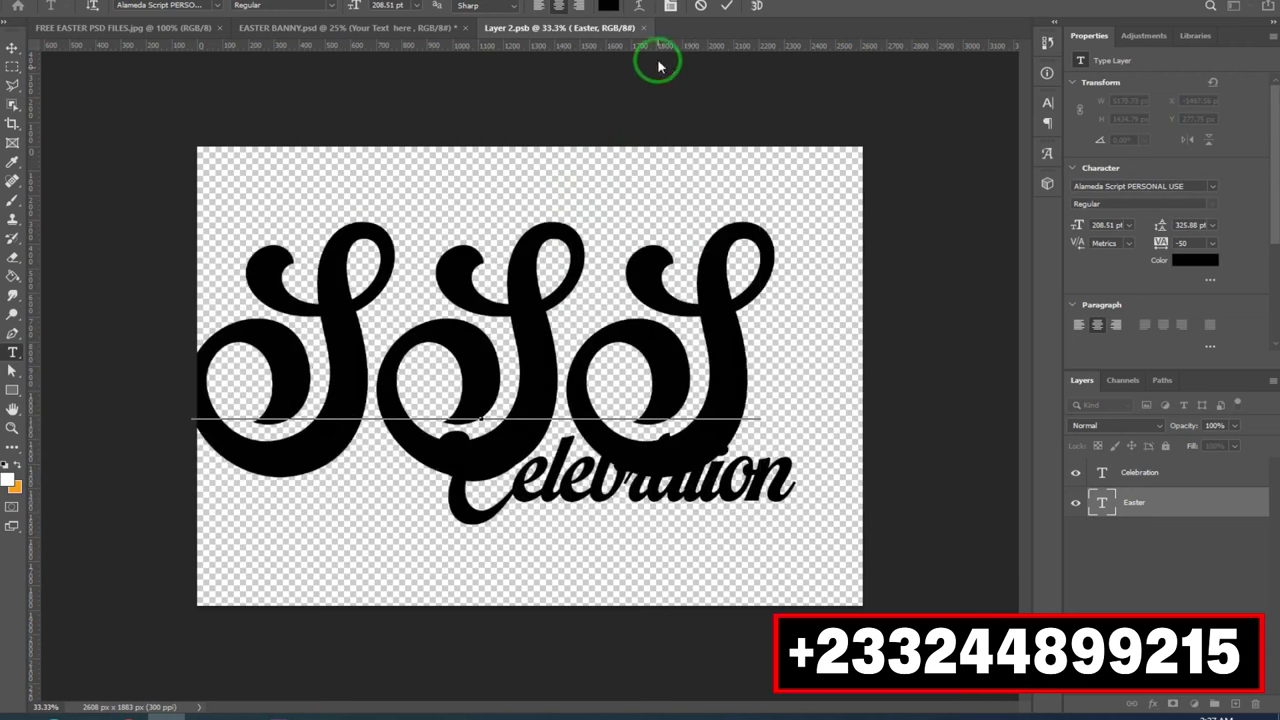
left_click(703, 8)
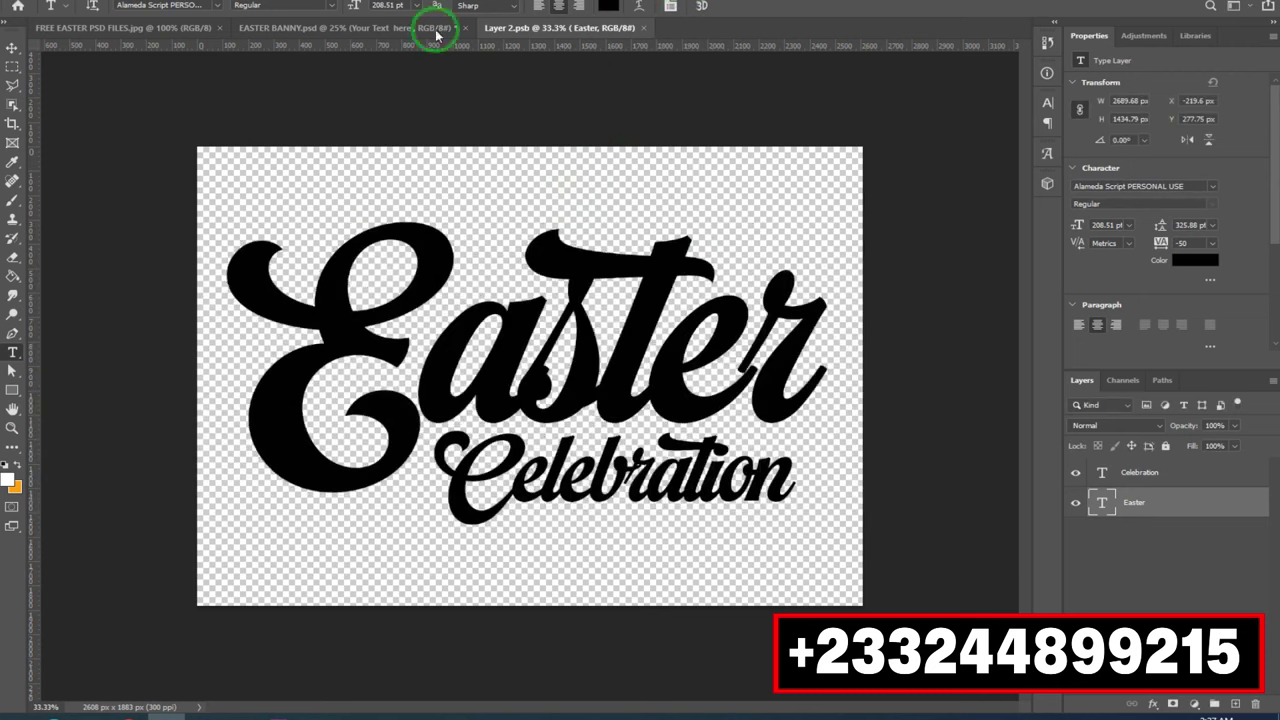
left_click(645, 29)
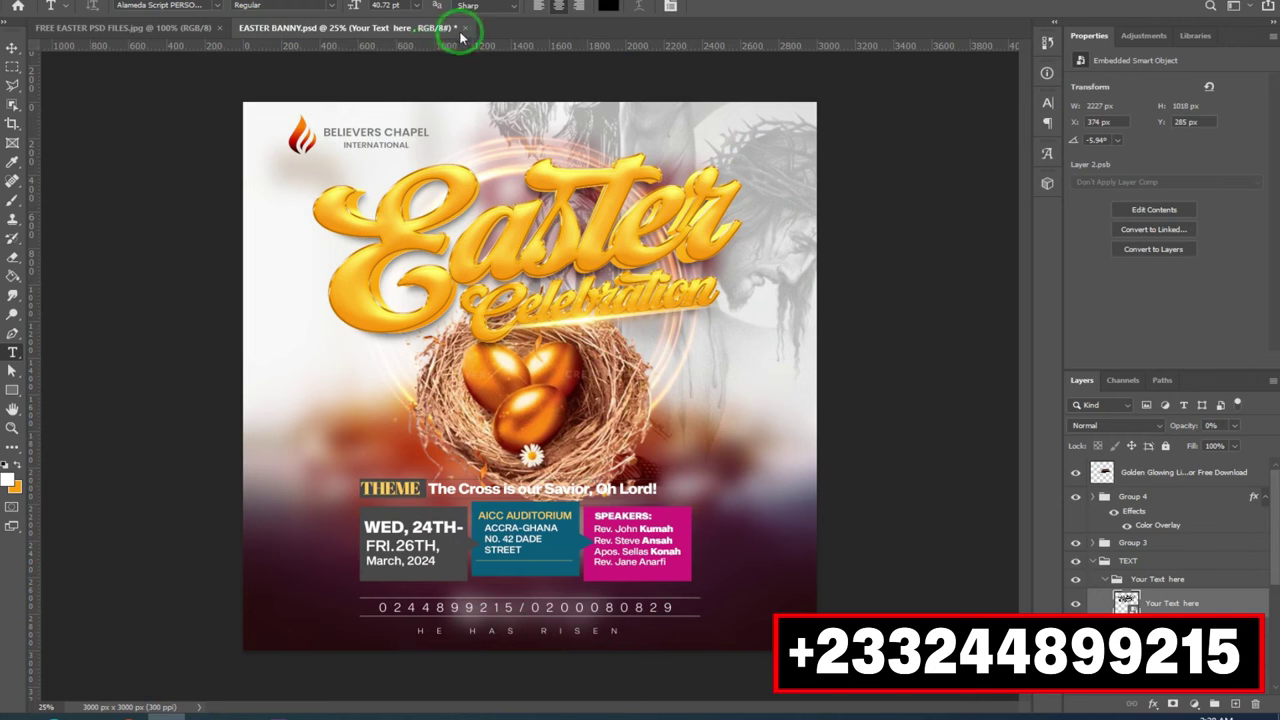
- Try overwriting the theme line after "The Cro" with TDFTG, and discard the edit
left_click_drag(483, 495, 652, 492)
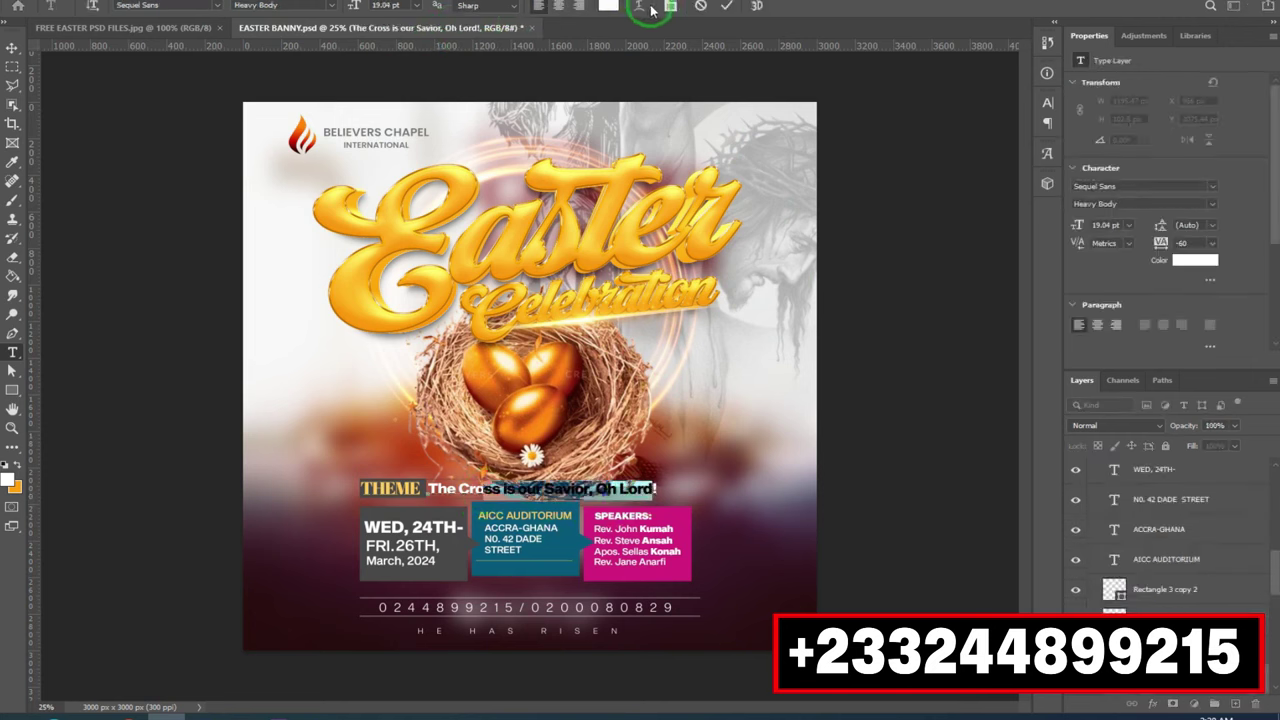
type("TDFTG!")
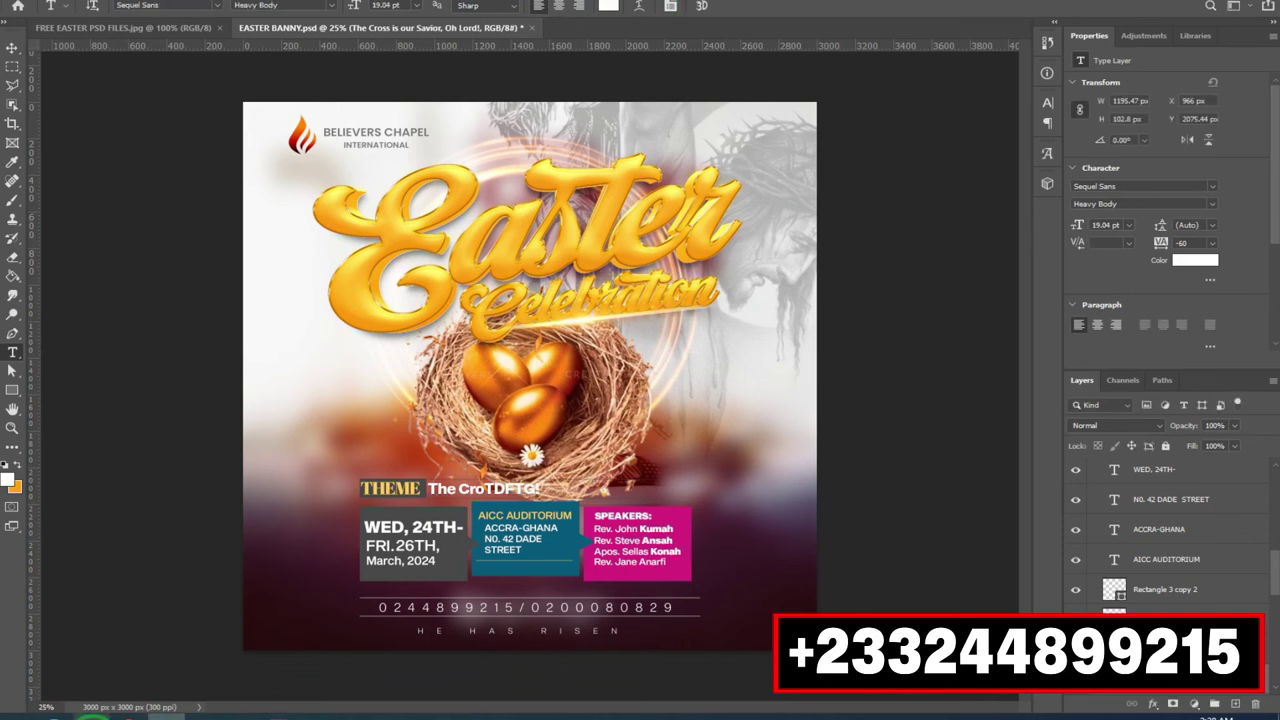
- Open EASTER BLUE.psd from the EASTER FLYERS folder as another document in Photoshop
left_click(96, 714)
left_click_drag(585, 290, 753, 5)
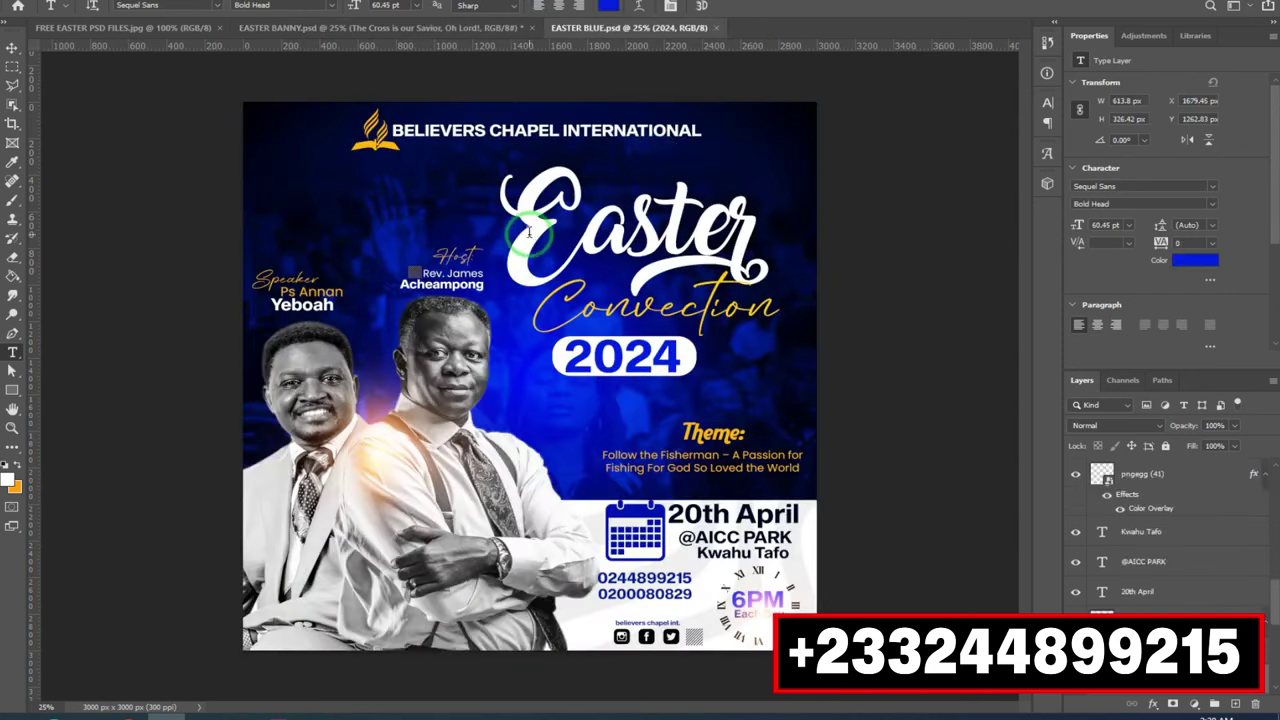
- Try text editing on the Easter heading, the BELIEVERS CHAPEL INTERNATIONAL line and the 20th April date, and discard the edits
left_click_drag(529, 232, 731, 223)
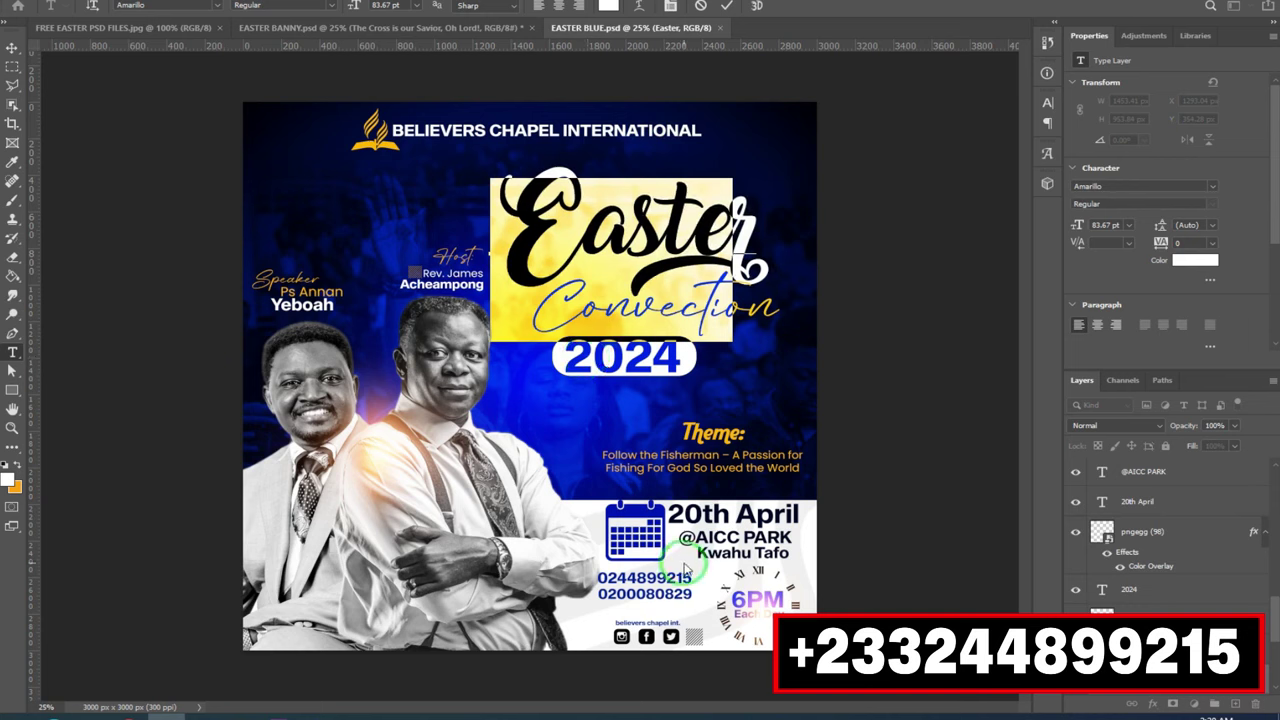
left_click(683, 568)
left_click_drag(441, 134, 637, 123)
left_click(703, 6)
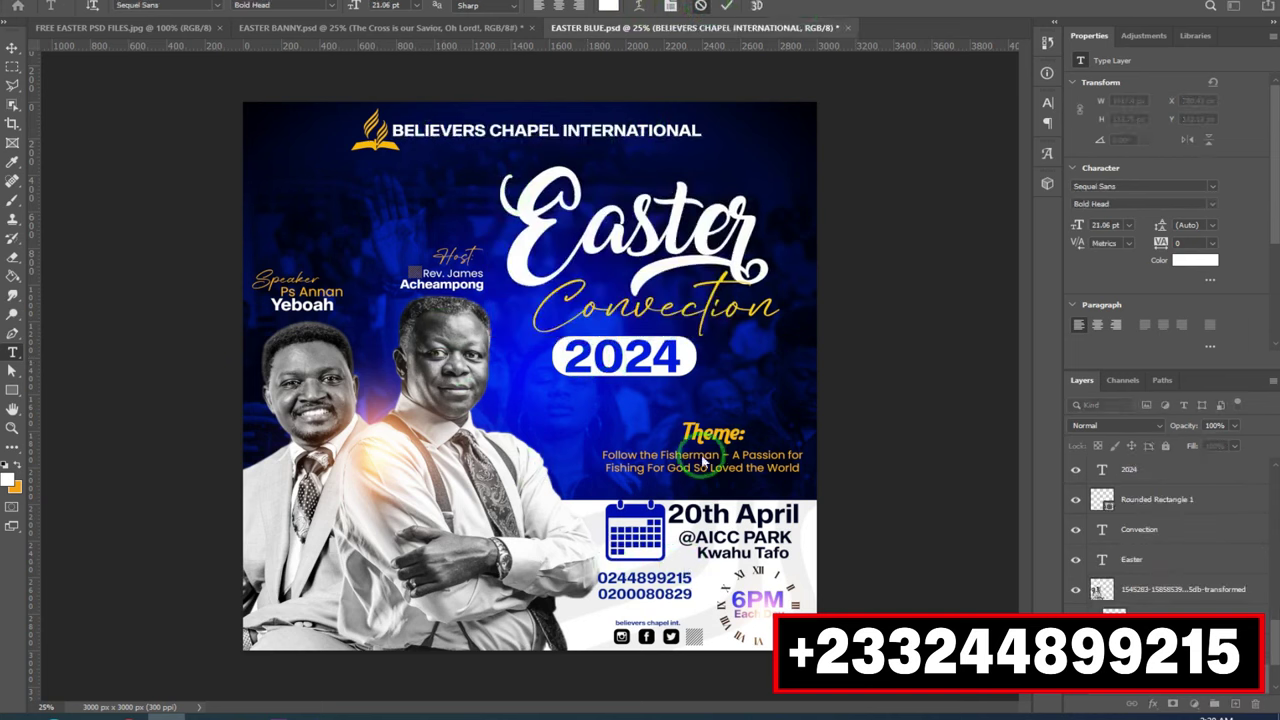
left_click_drag(702, 513, 753, 505)
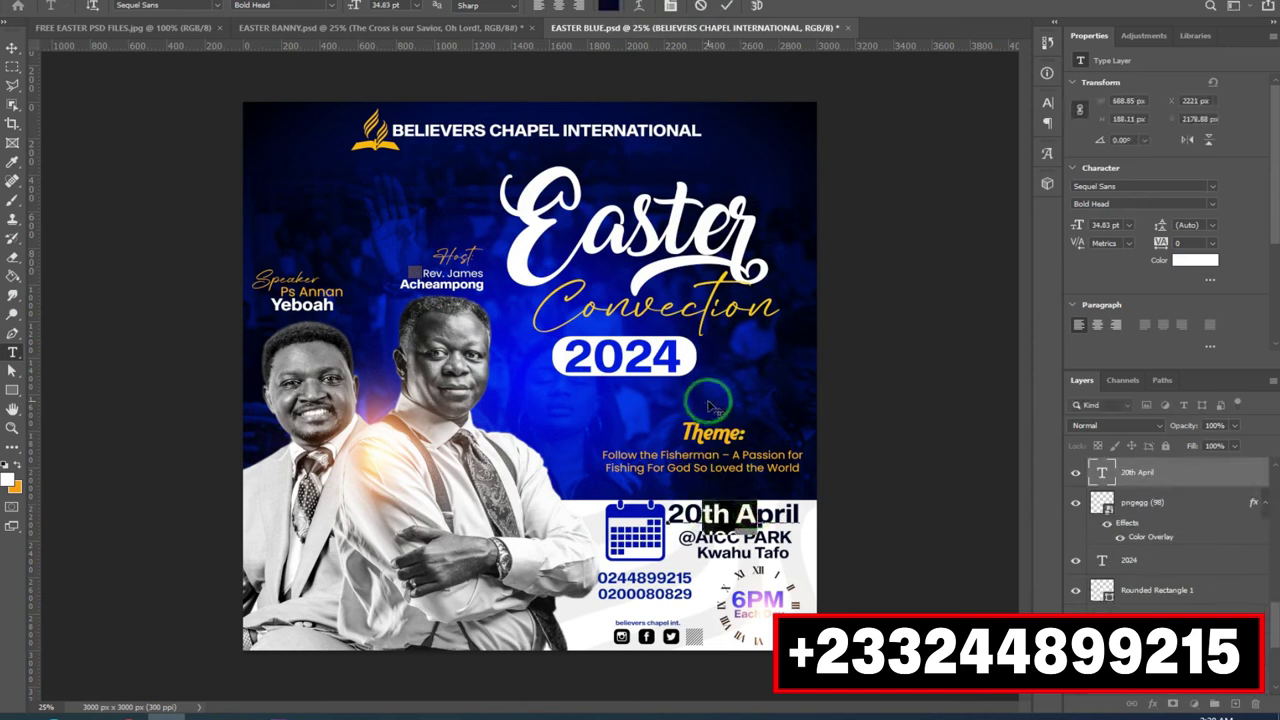
left_click(702, 8)
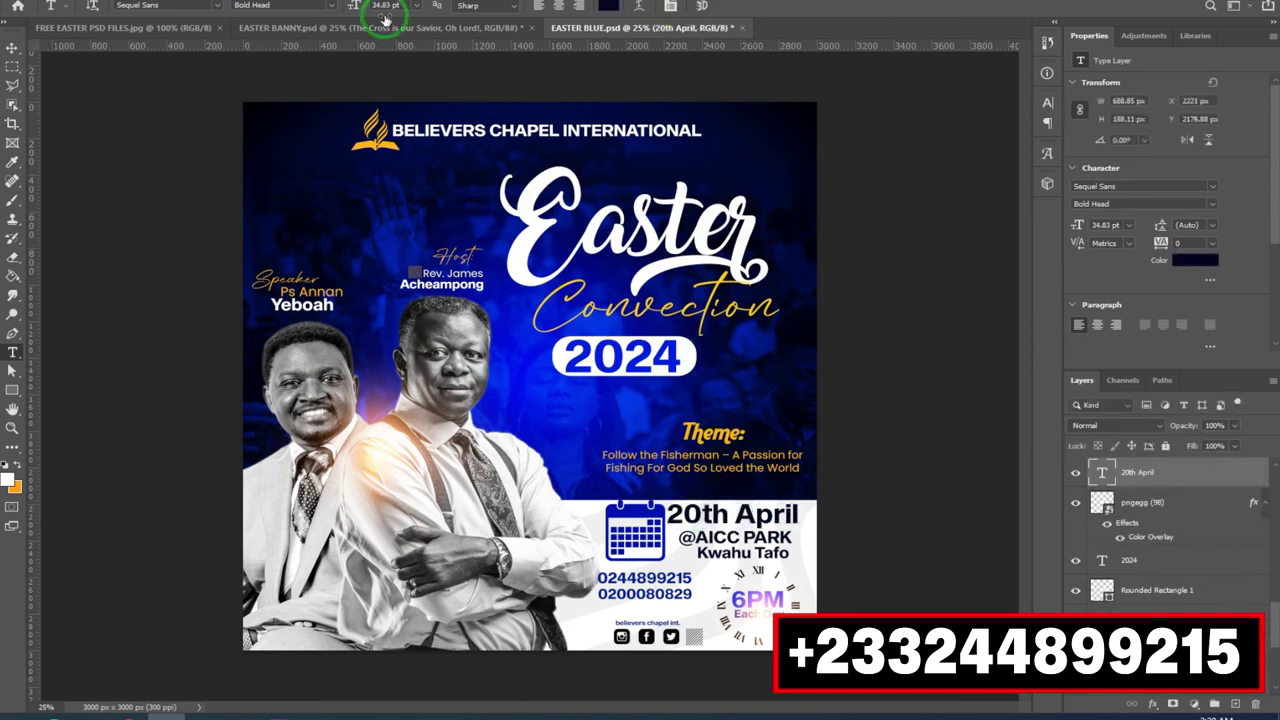
- Close EASTER BLUE.psd without saving and open HE IS RISEN.psd from the EASTER FLYERS folder in Photoshop
left_click(741, 28)
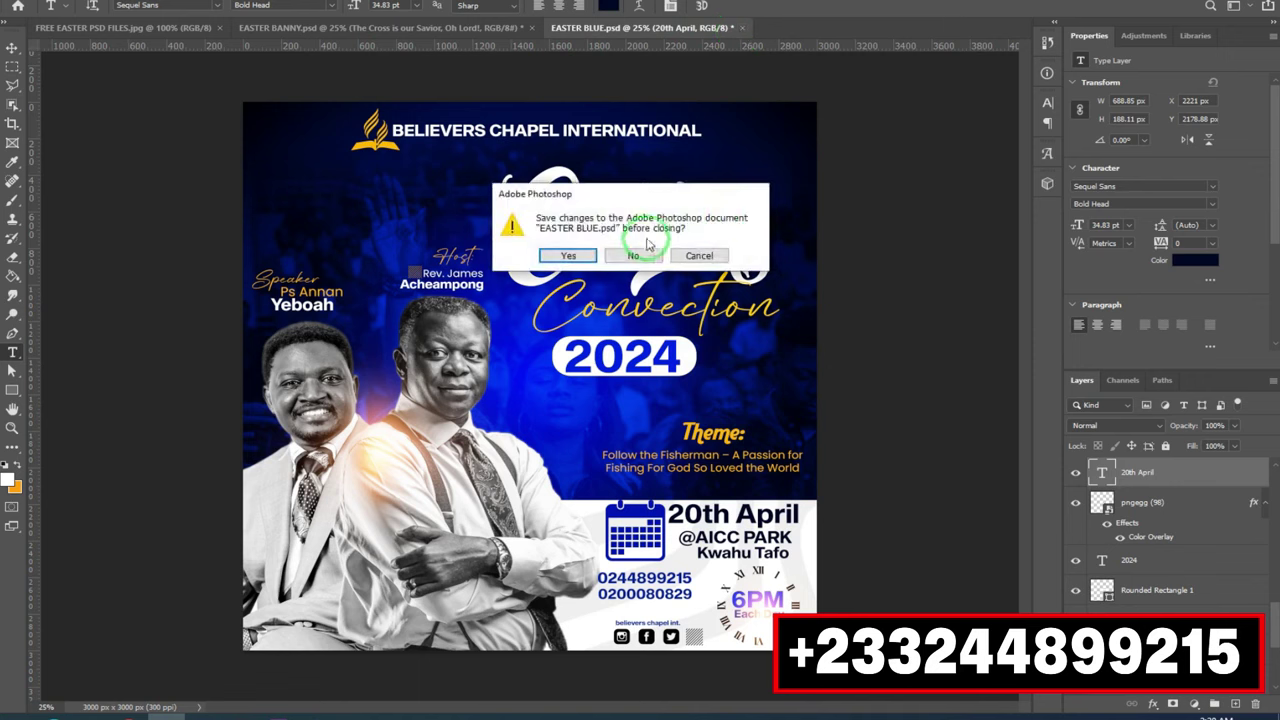
left_click(634, 255)
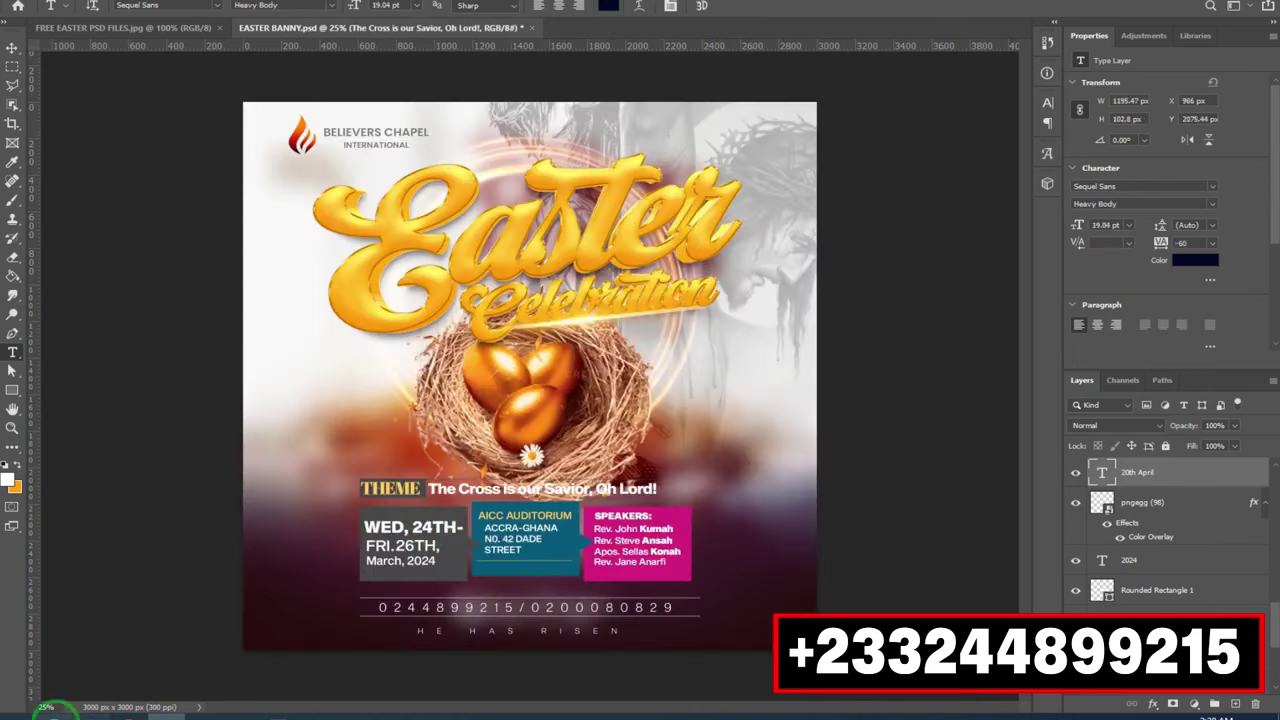
left_click(88, 717)
left_click_drag(998, 318, 998, 402)
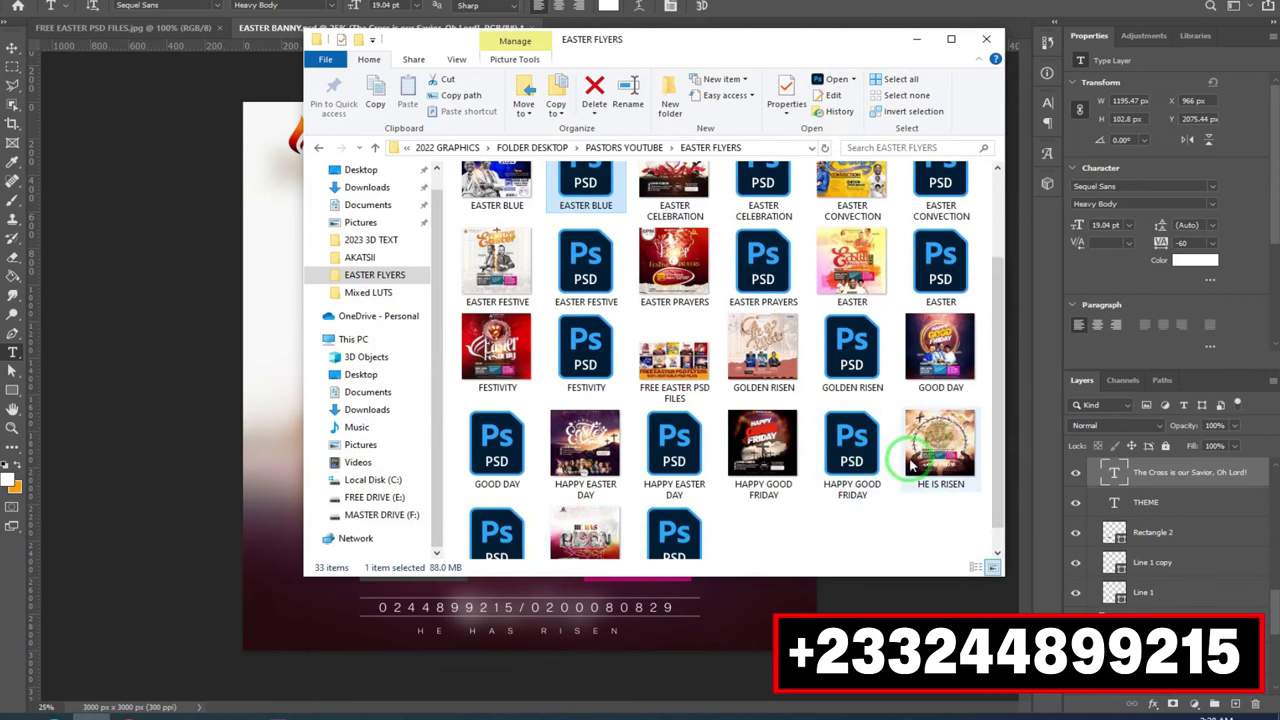
left_click(498, 540)
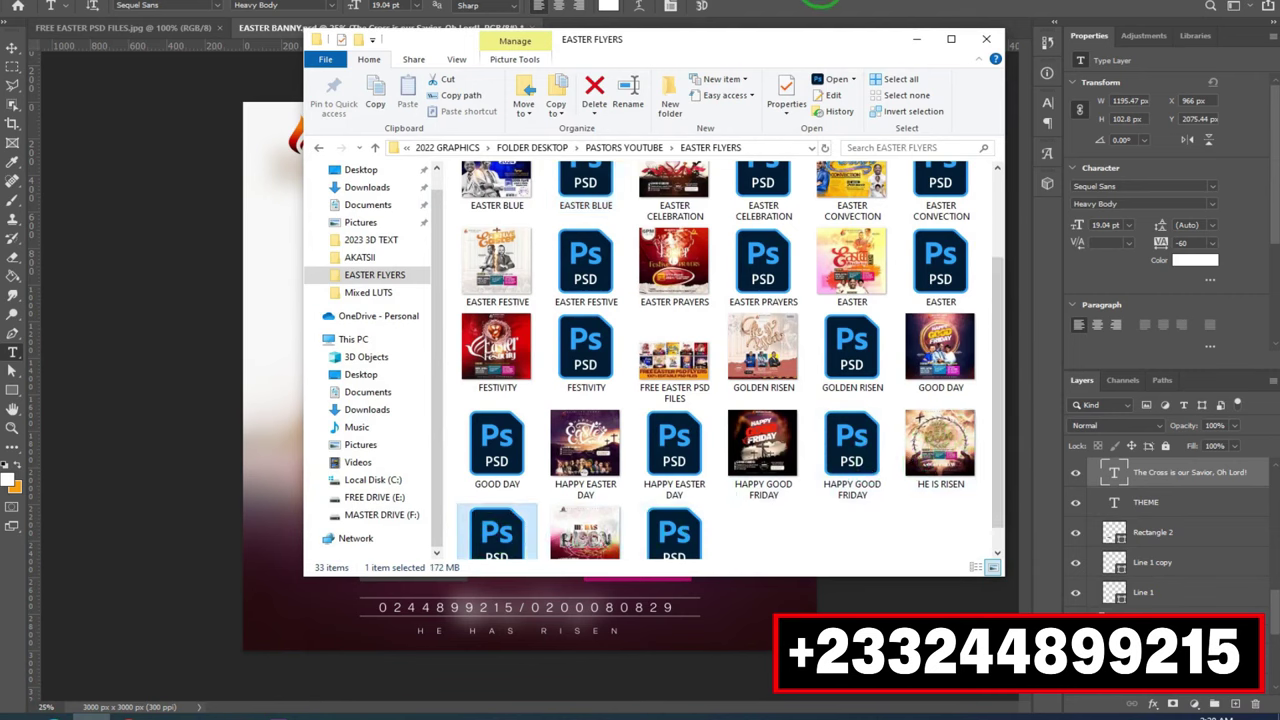
left_click_drag(819, 2, 820, 1)
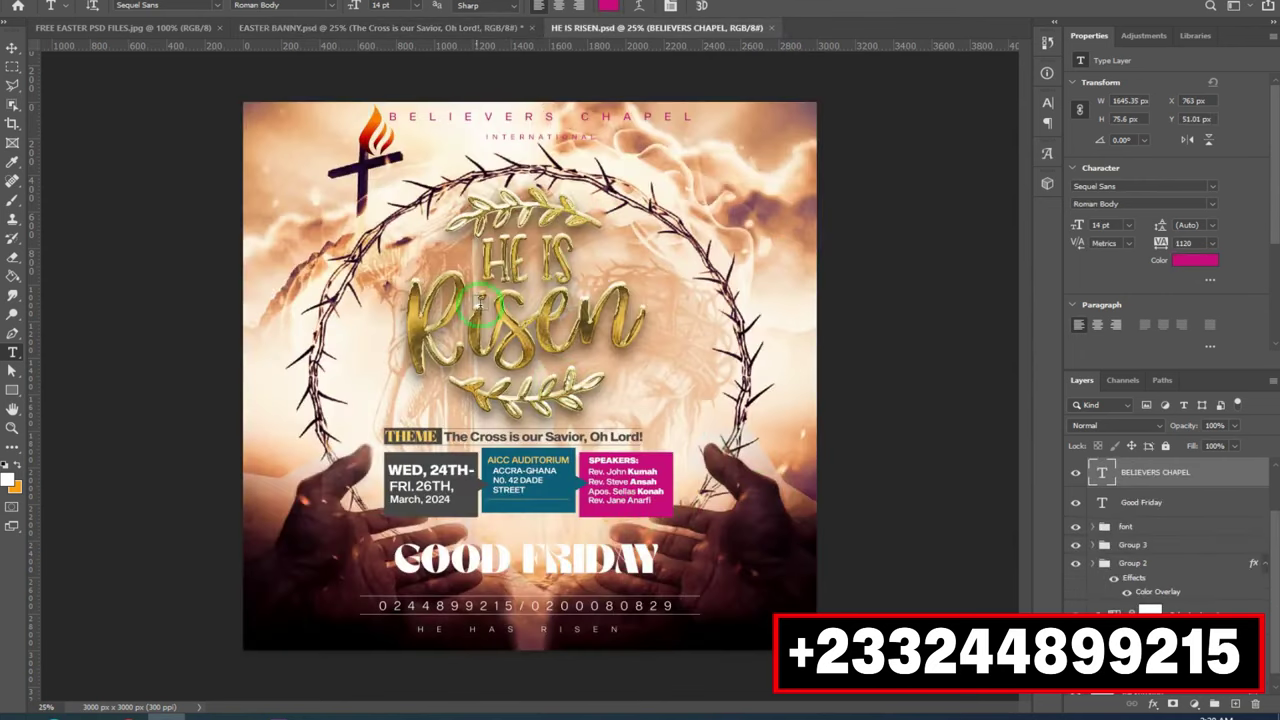
- Toggle the visibility of the Color Lookup 1 adjustment and Group 2 to examine what each one controls
scroll(1165, 540, "down", 1)
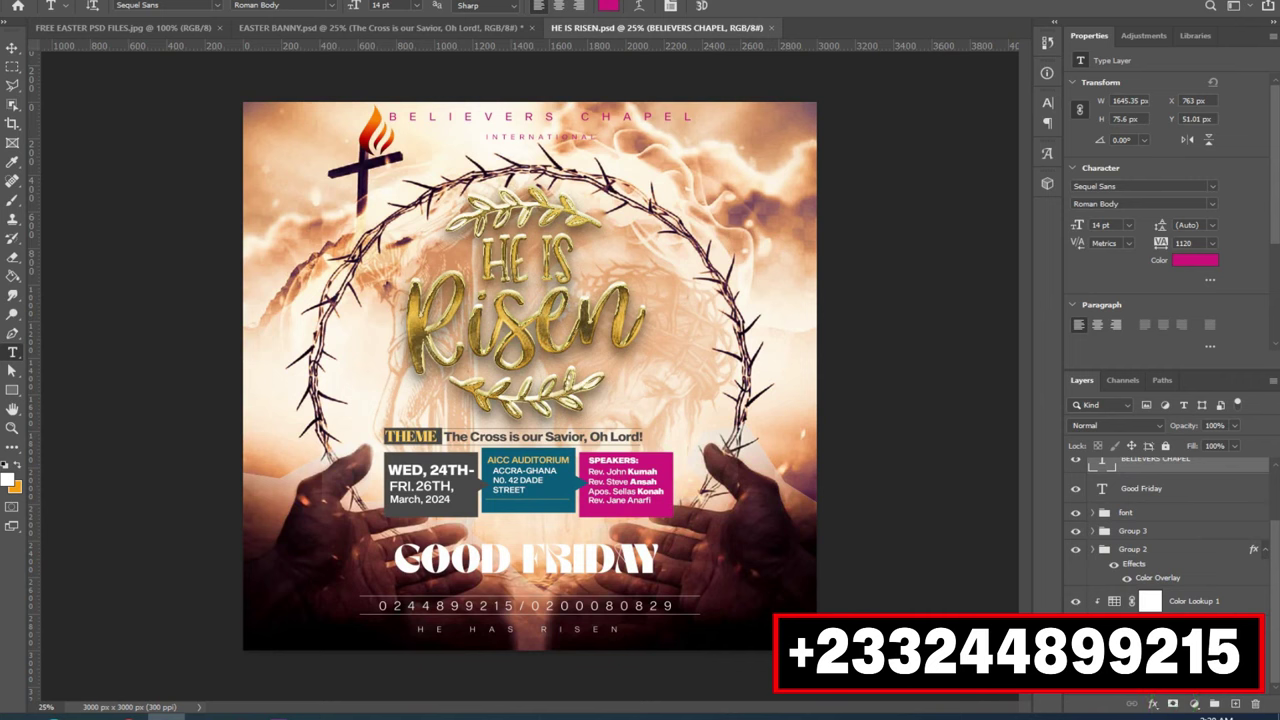
left_click(1074, 606)
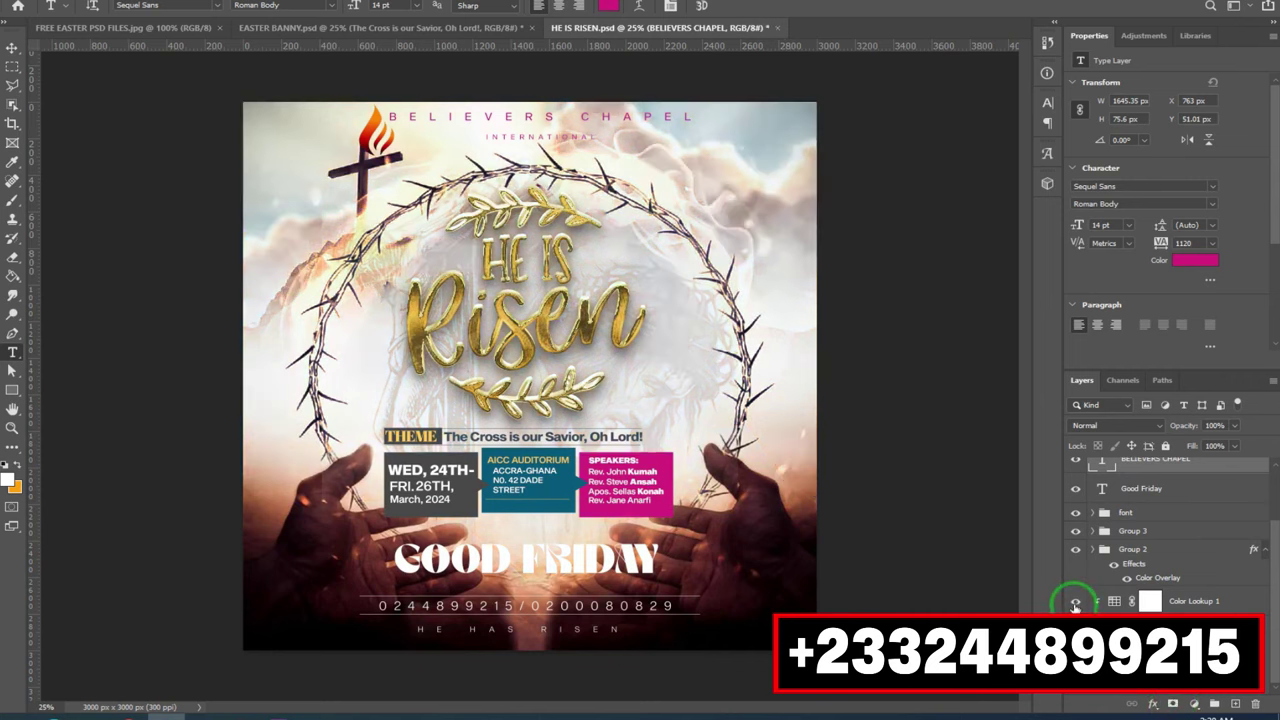
left_click(1088, 565)
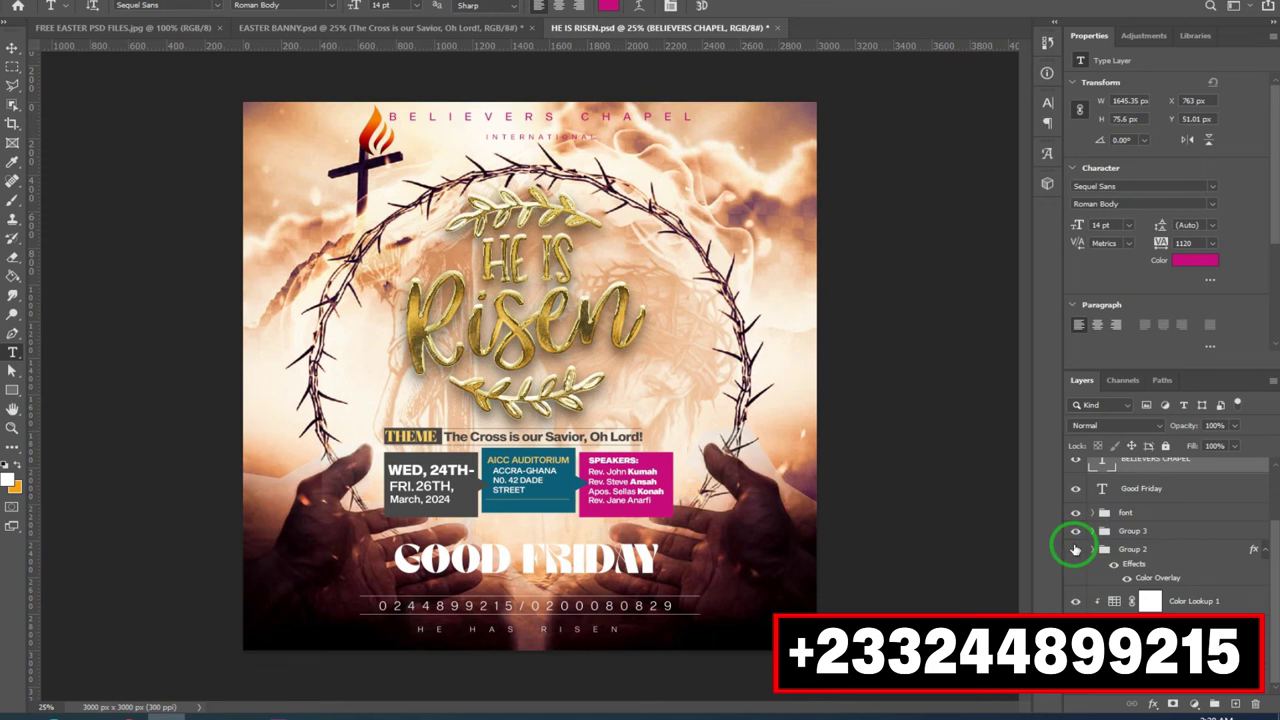
left_click(1076, 549)
left_click(637, 310)
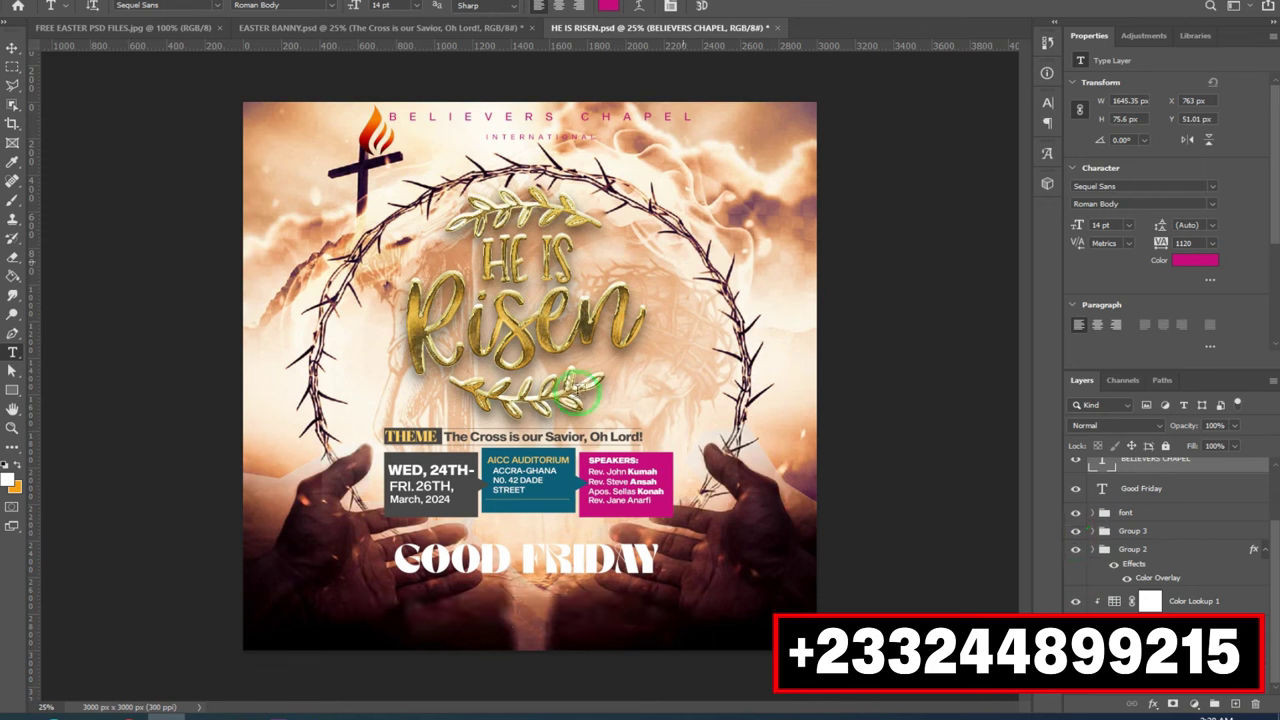
- Toggle the visibility of the Flame-removebg-preview layer and the font group to examine what each one controls
left_click(553, 220)
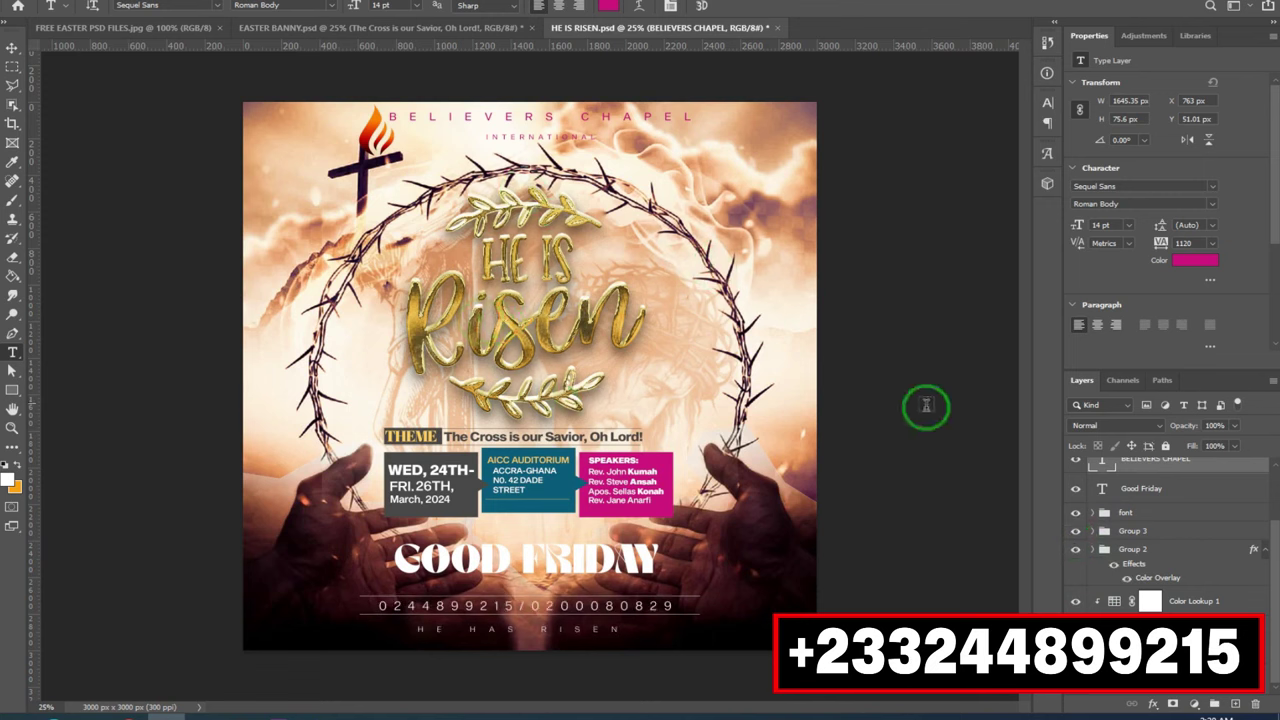
scroll(1157, 588, "up", 2)
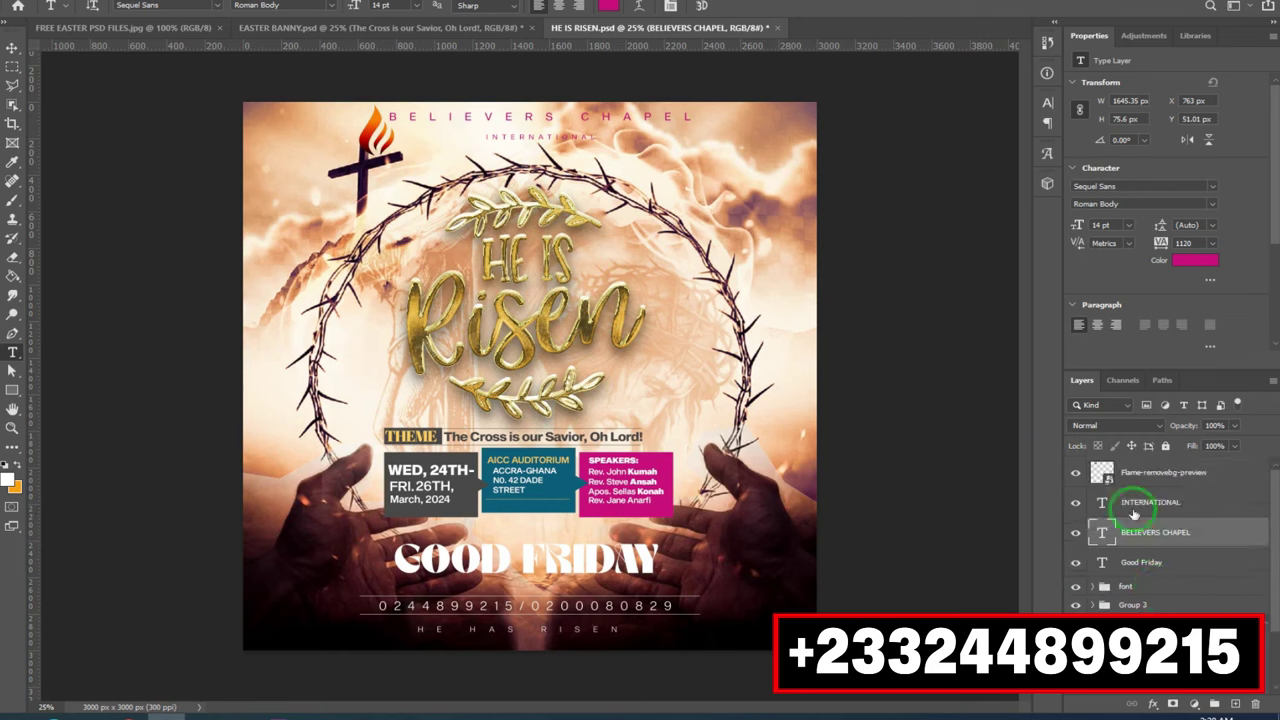
left_click(1077, 477)
scroll(1147, 590, "down", 2)
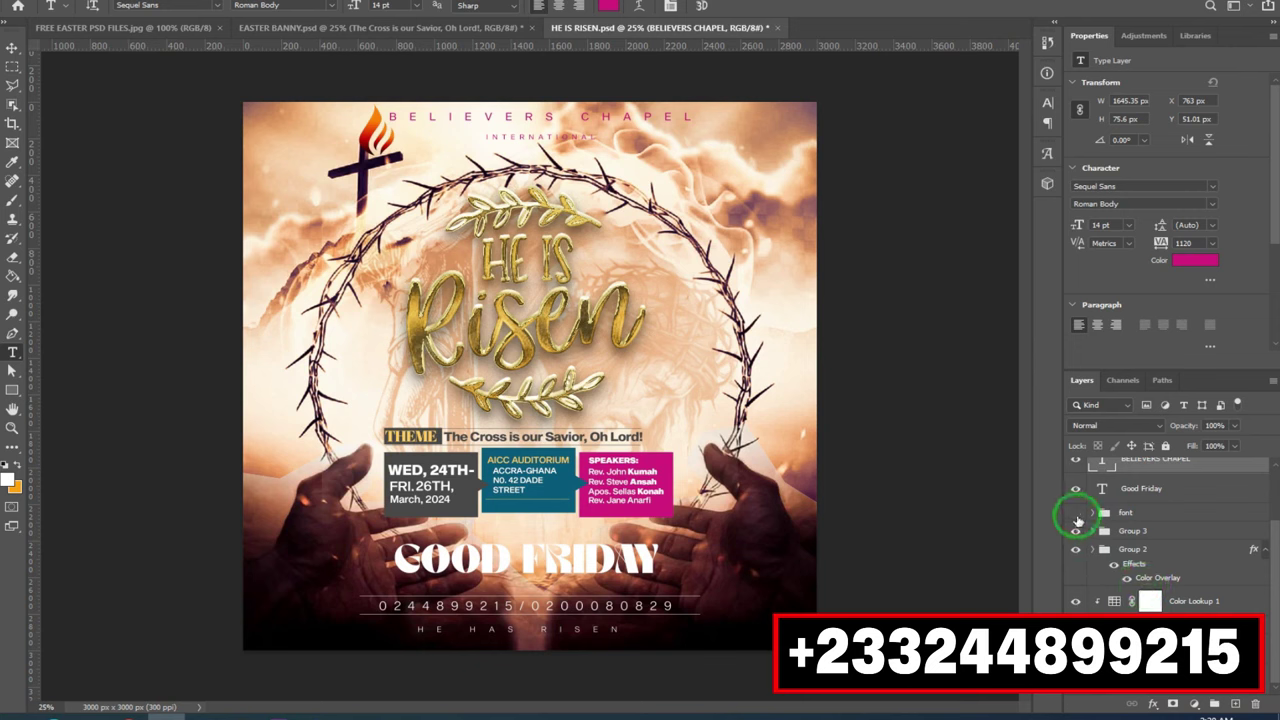
left_click(1076, 514)
left_click(1066, 580)
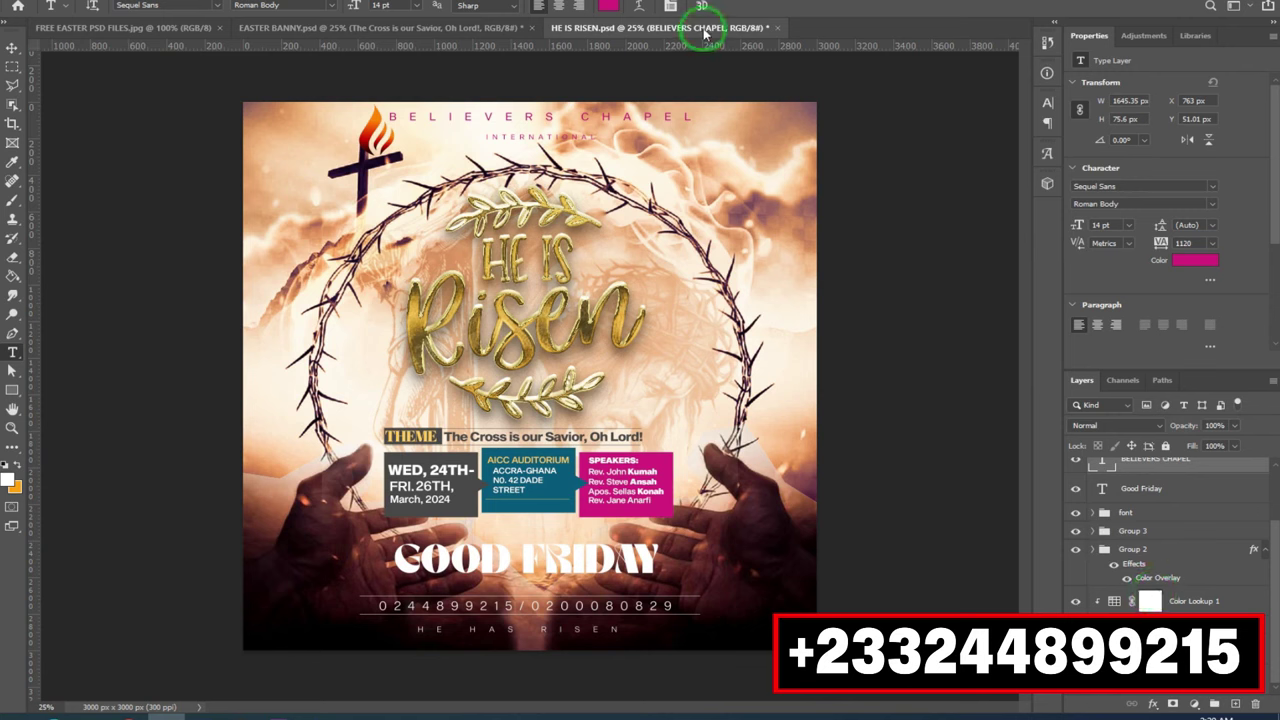
- Close HE IS RISEN.psd and EASTER BANNY.psd without saving changes
left_click(775, 28)
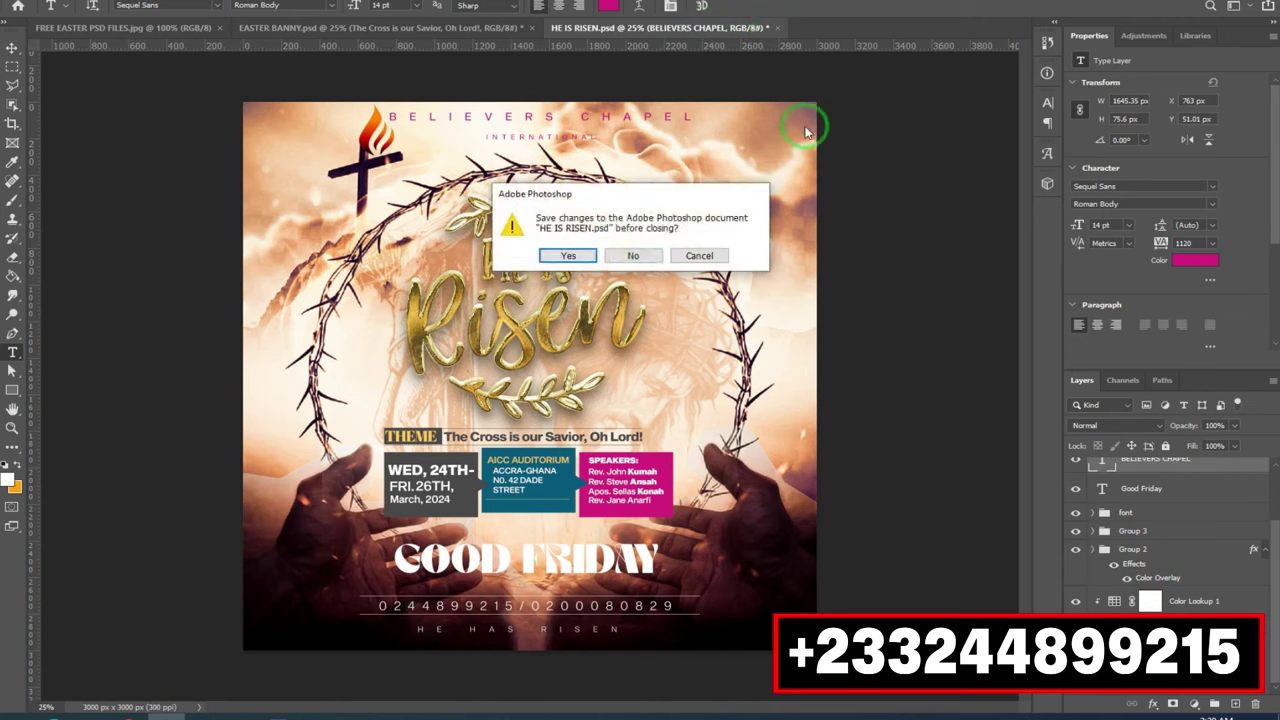
left_click(596, 260)
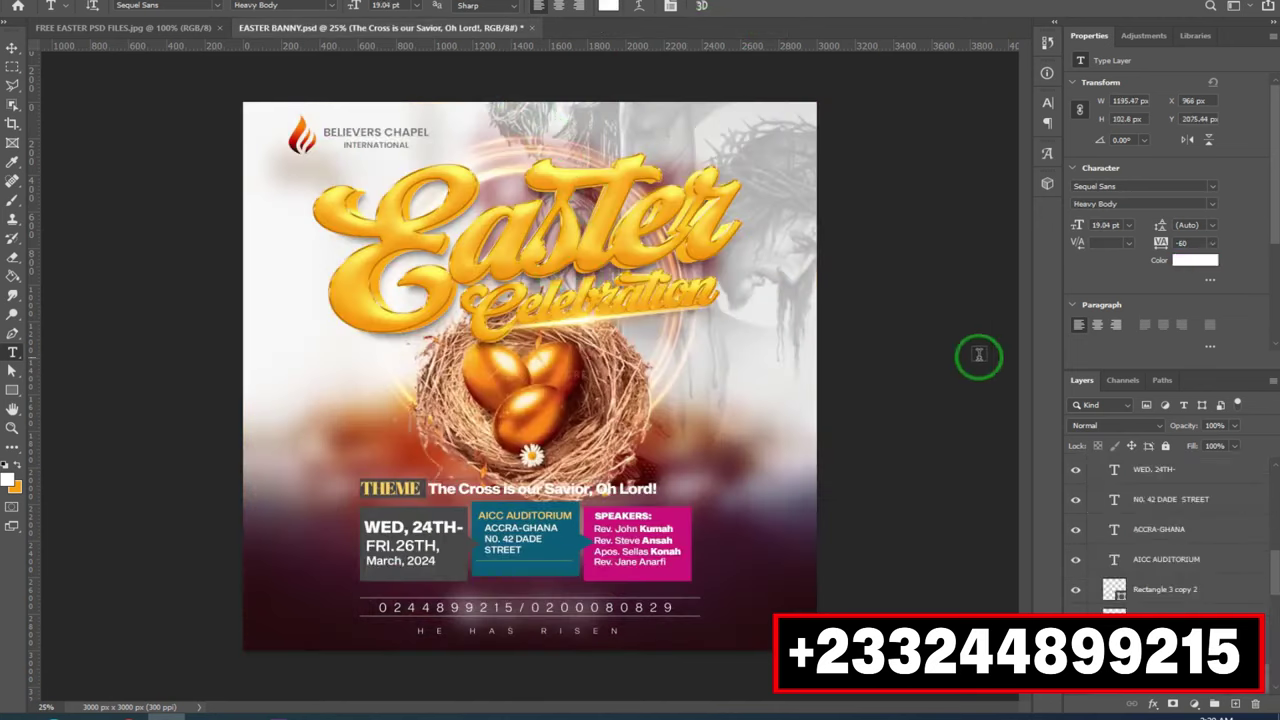
left_click(531, 29)
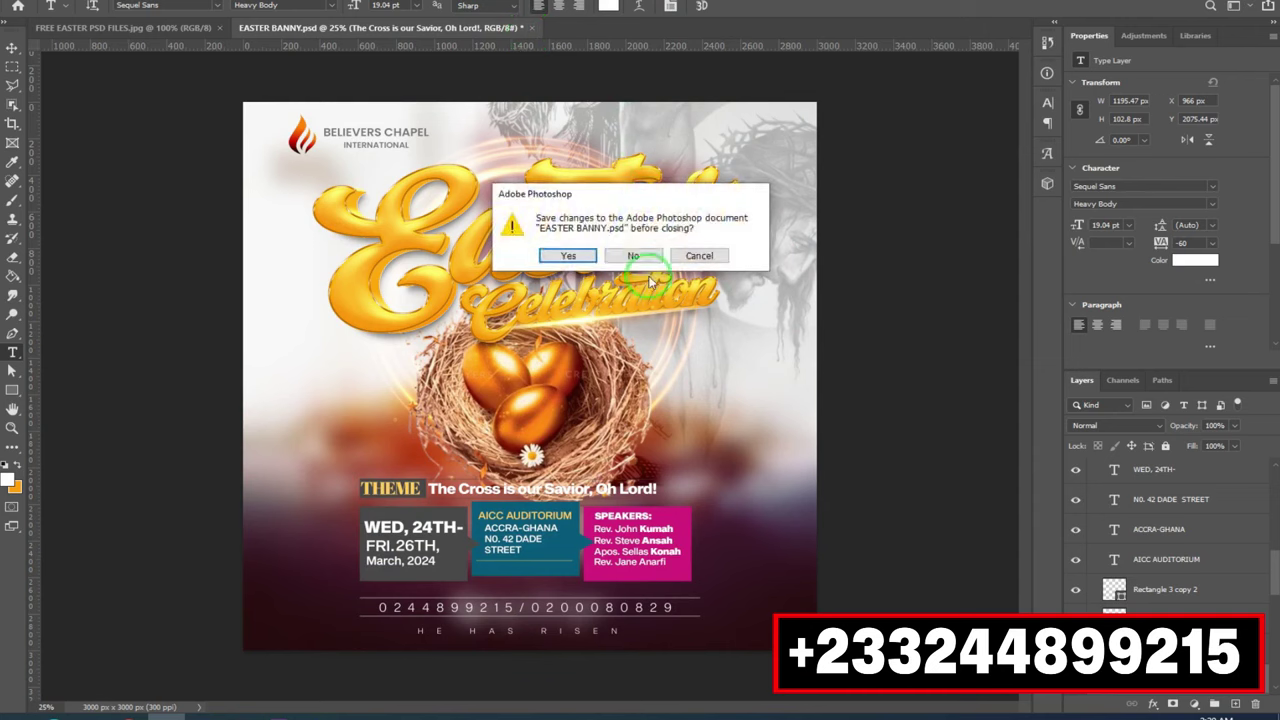
left_click(633, 256)
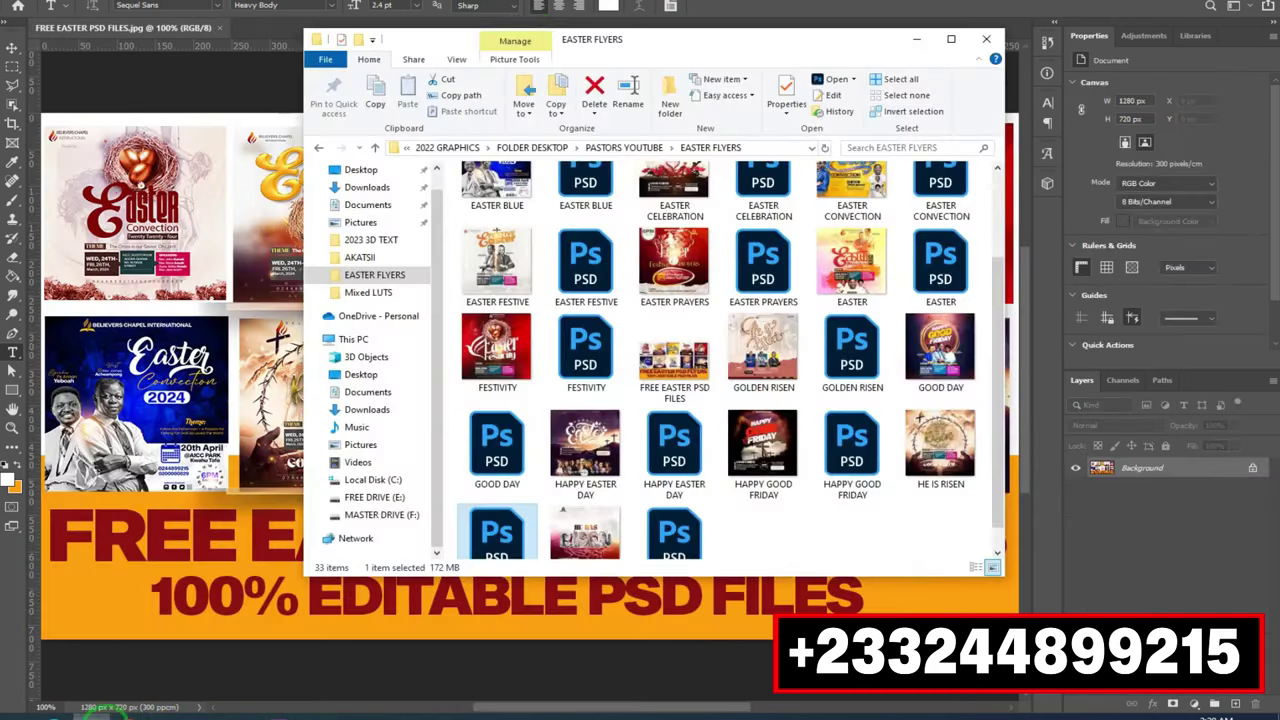
- Open FESTIVITY.psd from the EASTER FLYERS folder in Photoshop
left_click(100, 712)
left_click(675, 455)
left_click(585, 357)
left_click_drag(585, 357, 739, 5)
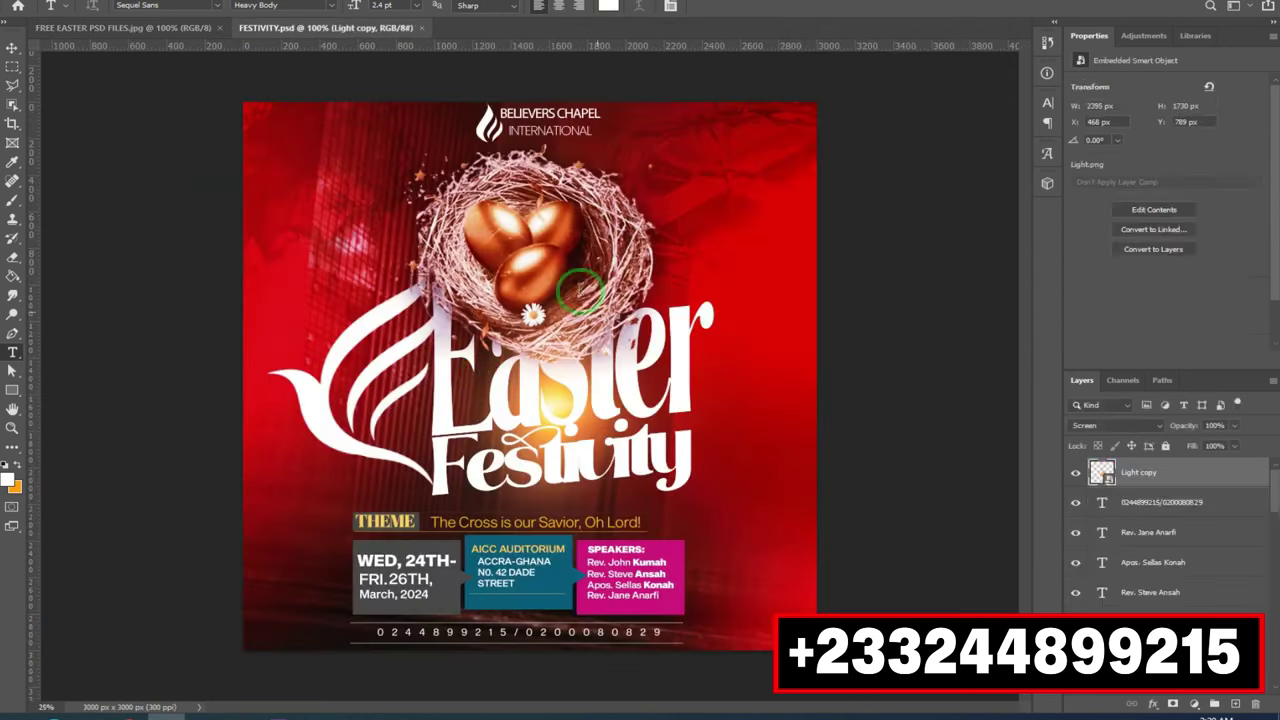
- Try overwriting the Easter heading and replacing the Festivity text with YYYT, discarding both edits
left_click(420, 385)
left_click(756, 5)
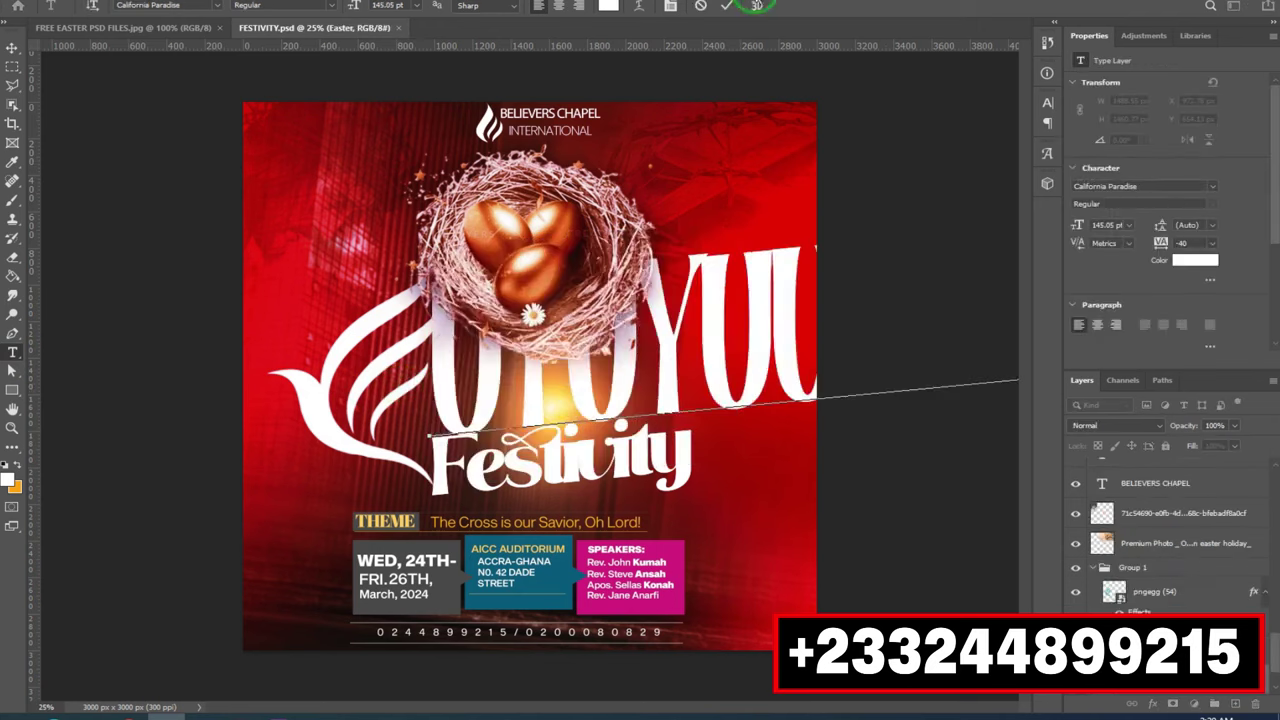
left_click(702, 7)
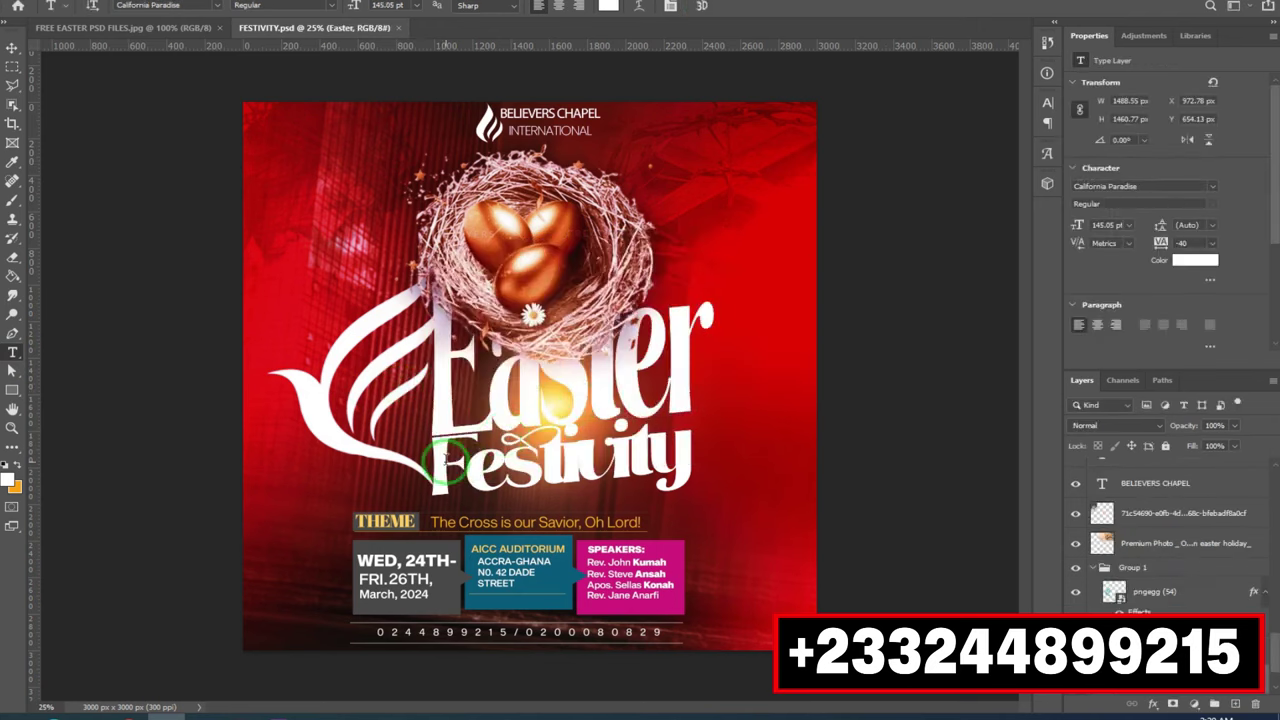
double_click(446, 461)
type("YYYT")
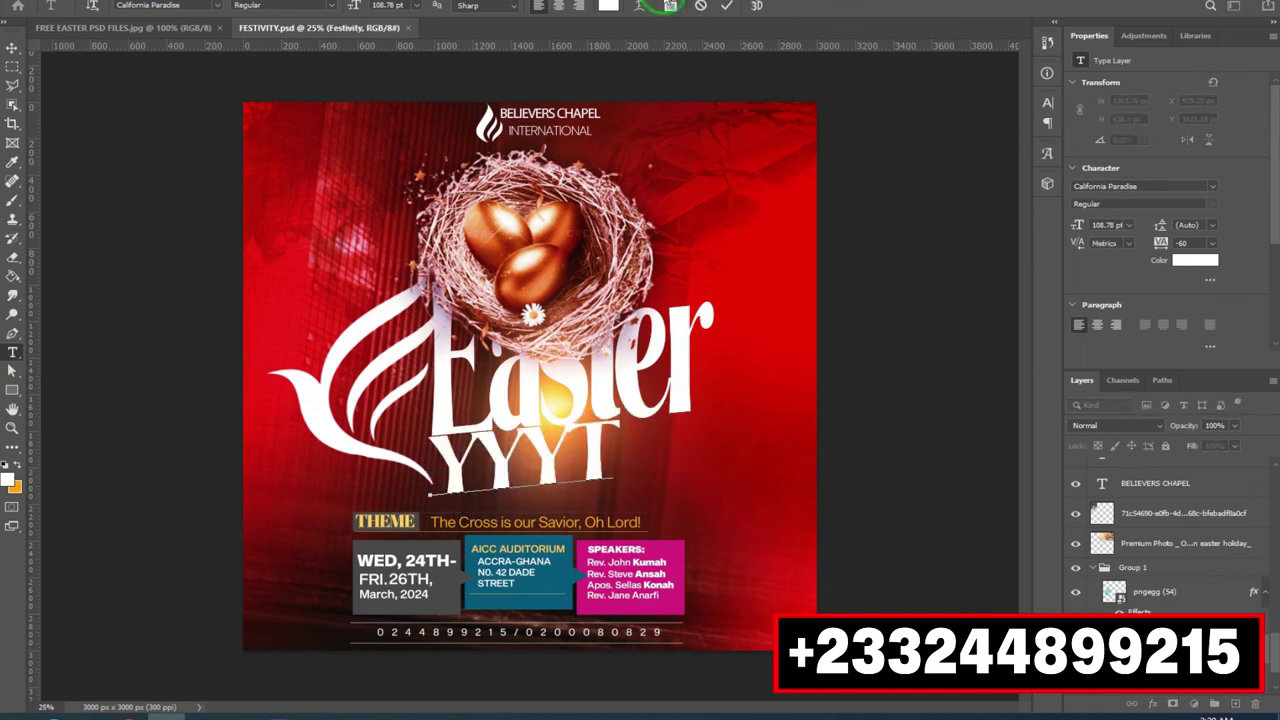
left_click(700, 8)
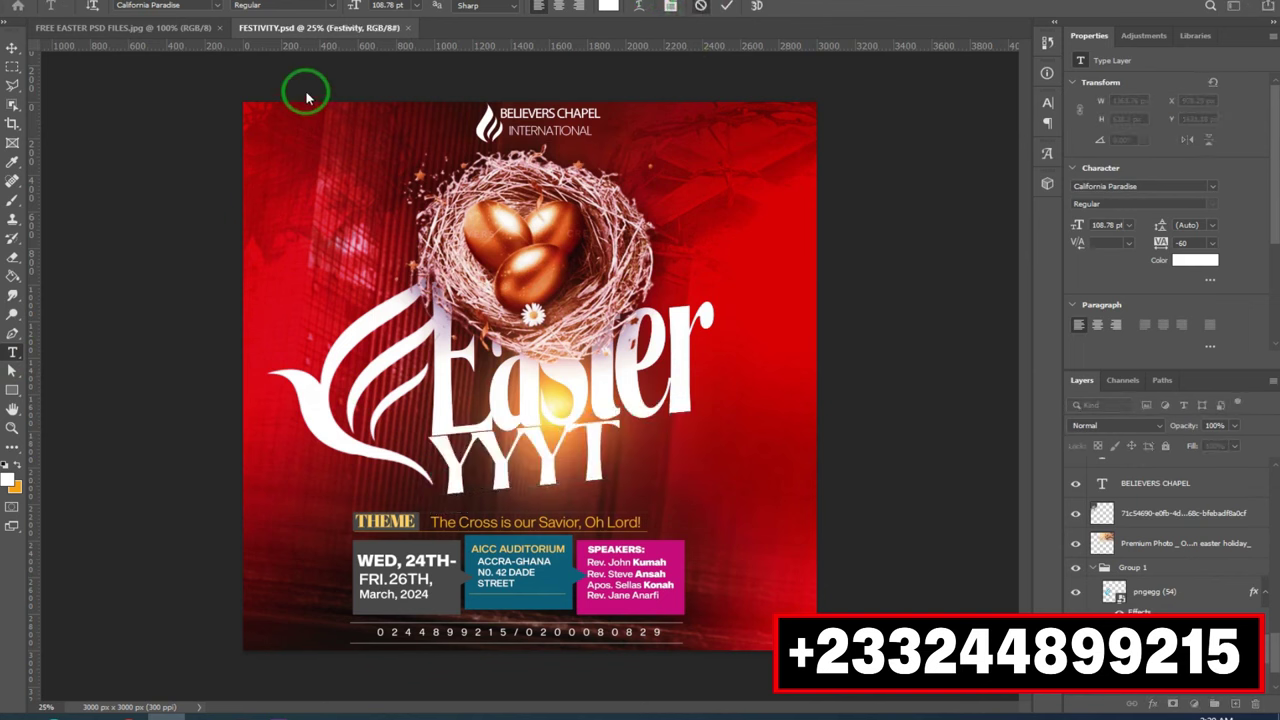
- Close FESTIVITY.psd and open HAPPY GOOD FRIDAY.psd from the EASTER FLYERS folder in Photoshop
left_click(408, 29)
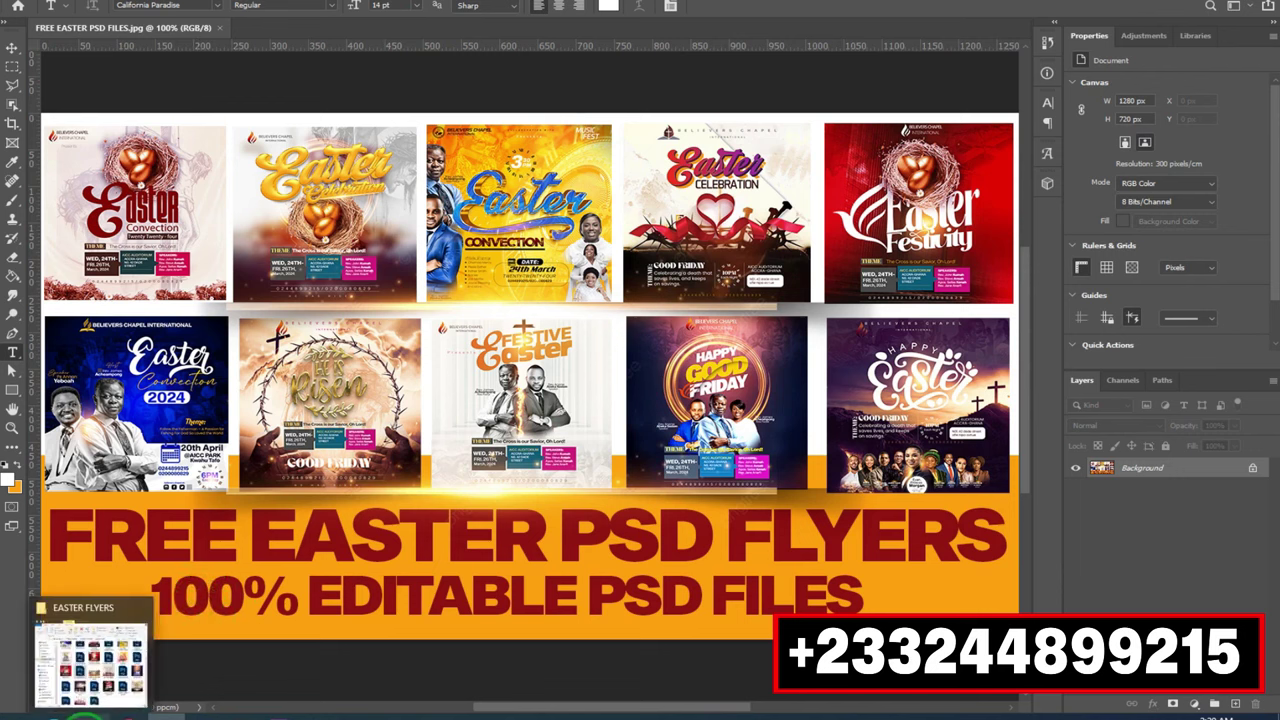
left_click(92, 716)
scroll(604, 501, "down", 1)
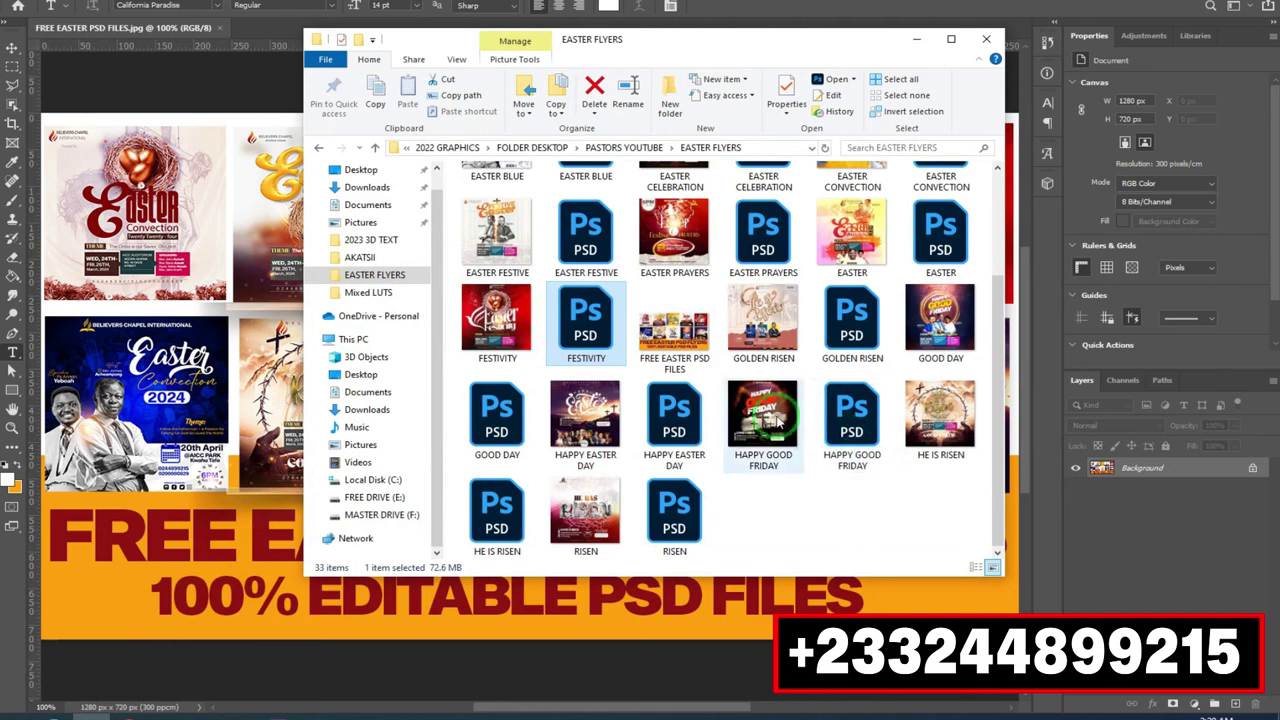
left_click(852, 418)
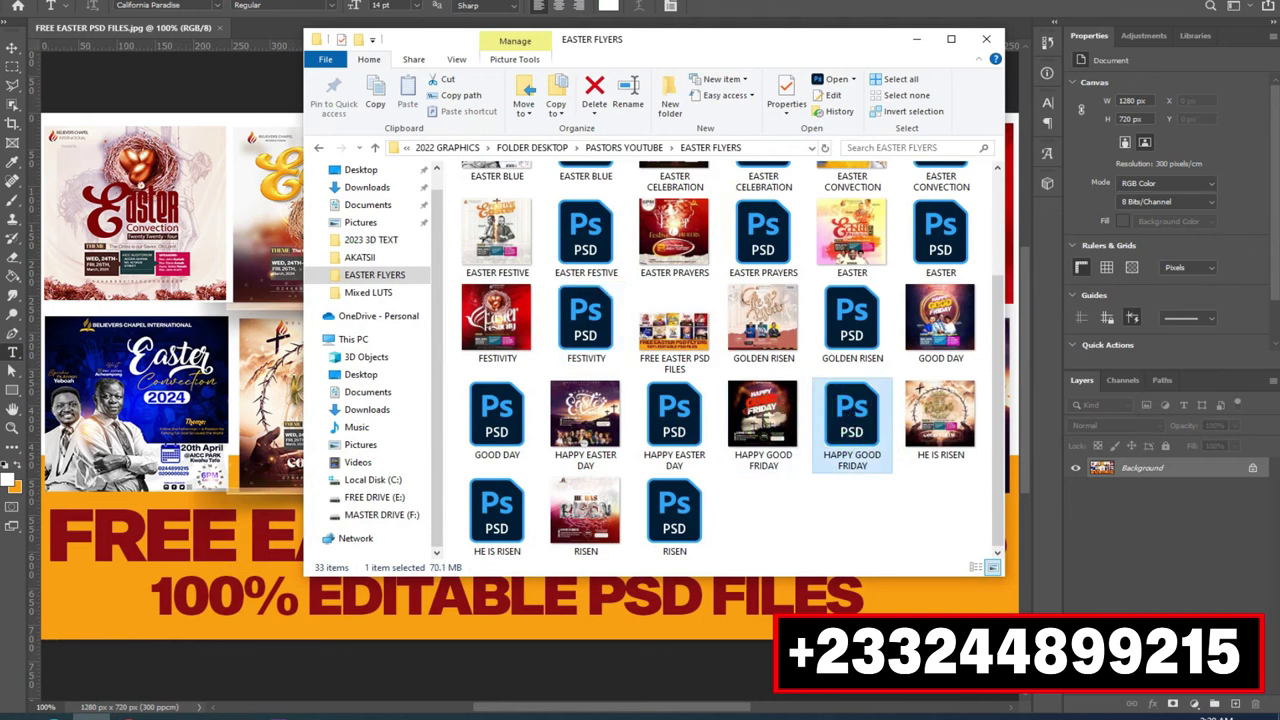
left_click(916, 39)
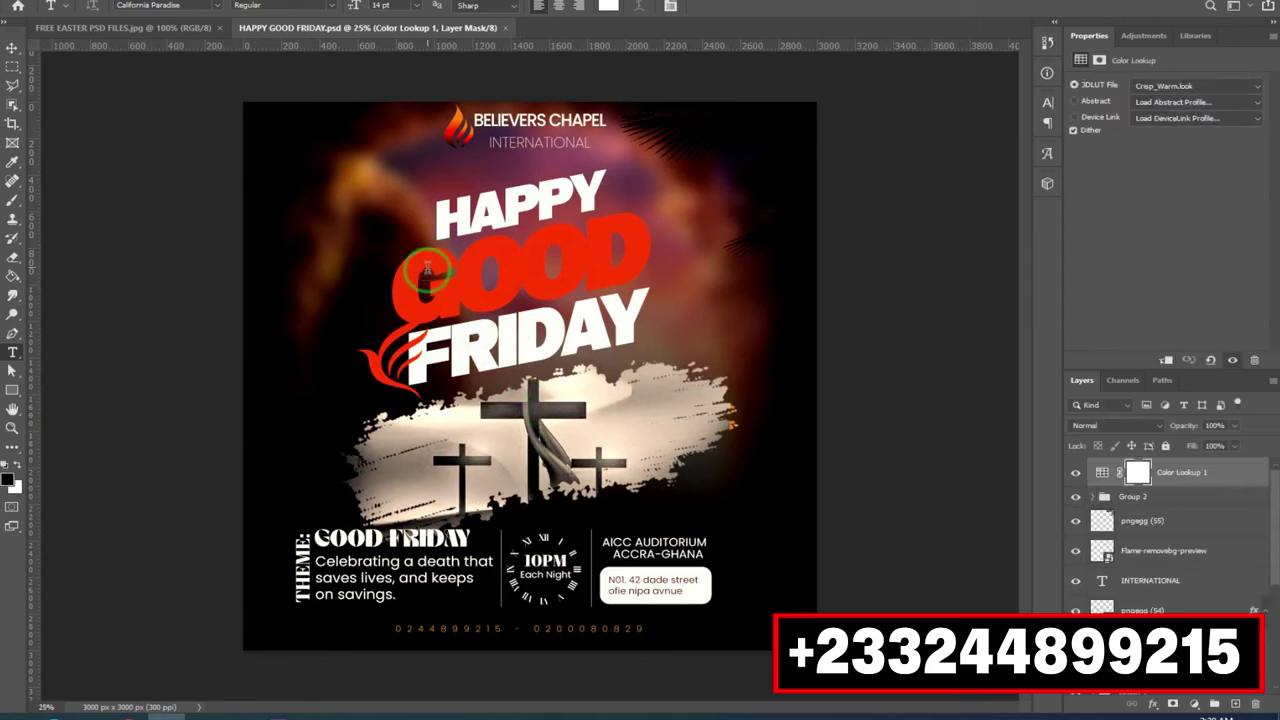
- Try overwriting the GOOD, HAPPY and FRIDAY heading words with sample letters, discarding each edit
left_click_drag(427, 268, 657, 238)
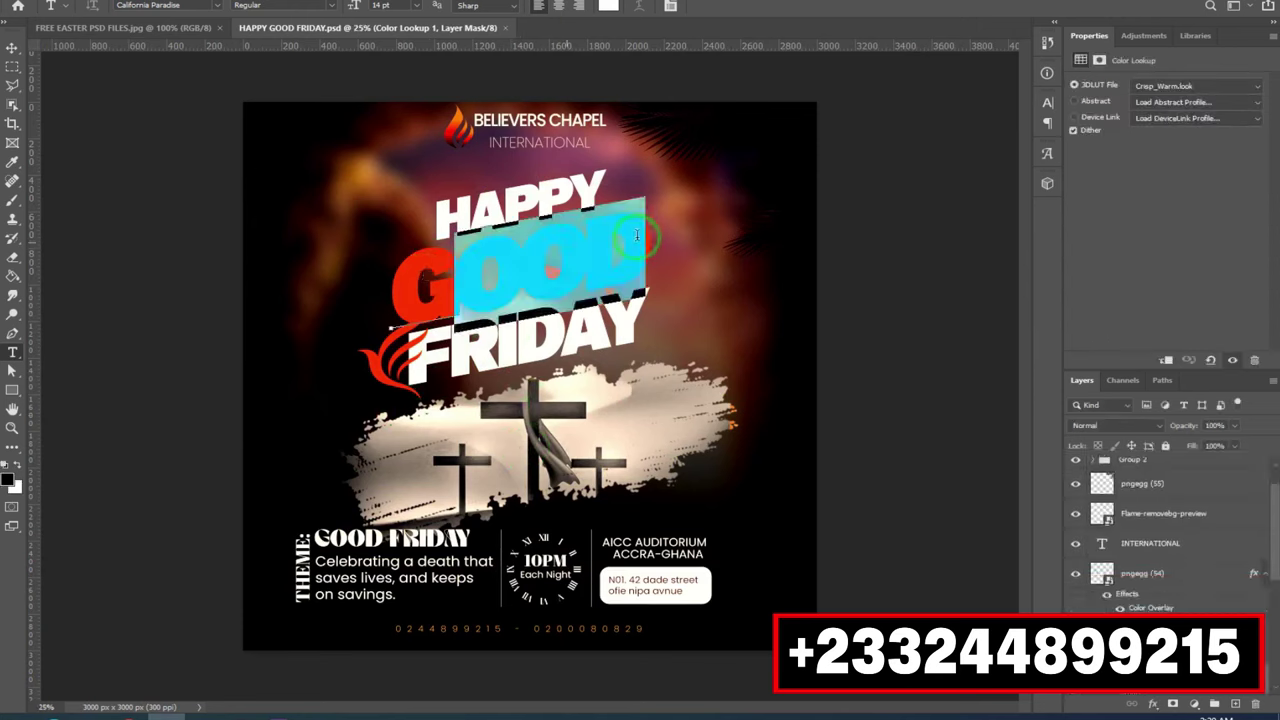
type("THYHHH")
left_click(698, 8)
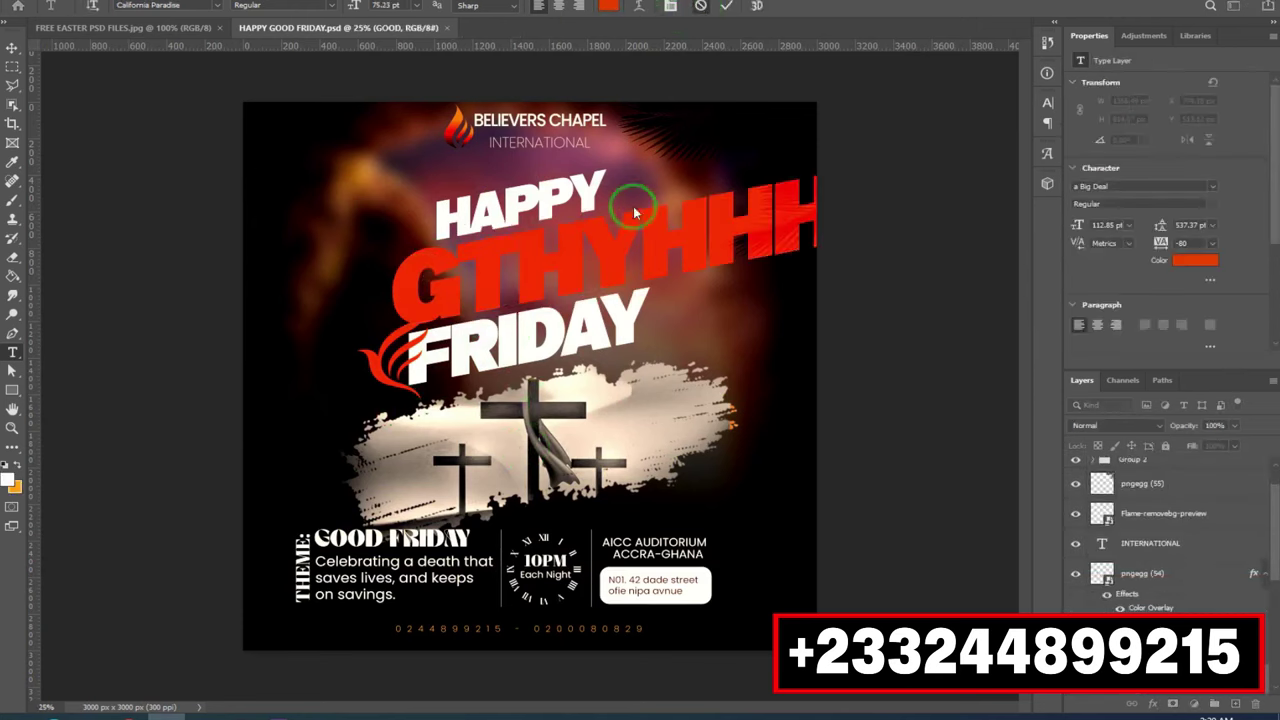
left_click_drag(447, 207, 789, 150)
type("HHGHG")
left_click(698, 7)
left_click_drag(455, 337, 777, 109)
type("JHGHGG")
left_click(703, 6)
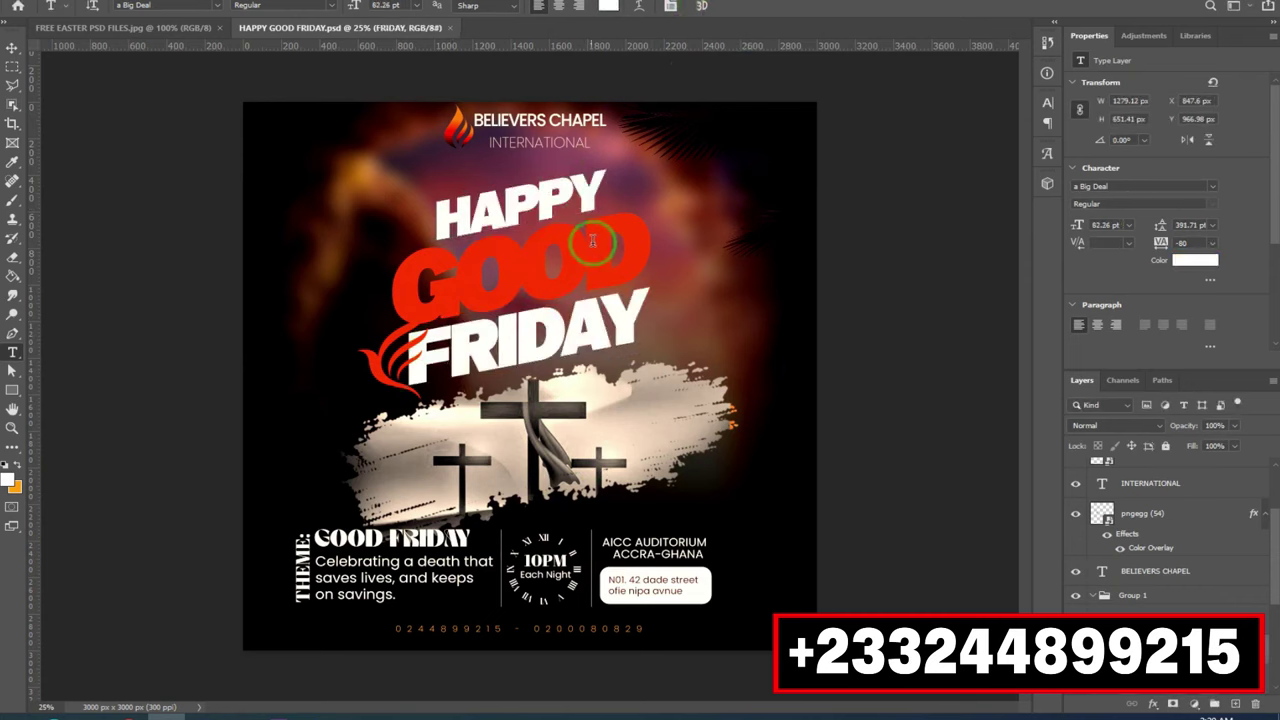
- Toggle the visibility of the Color Lookup 1 adjustment off and on to examine its effect on the flyer
scroll(1055, 556, "up", 3)
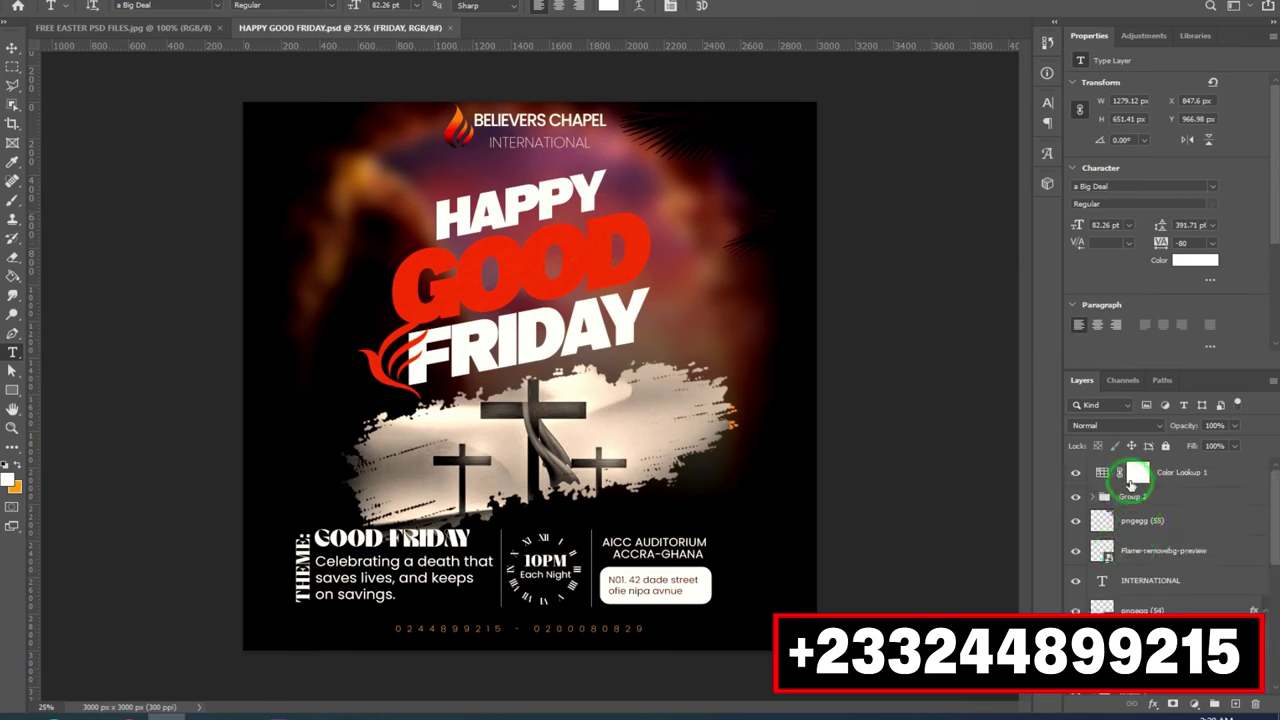
left_click(1072, 473)
left_click(1072, 473)
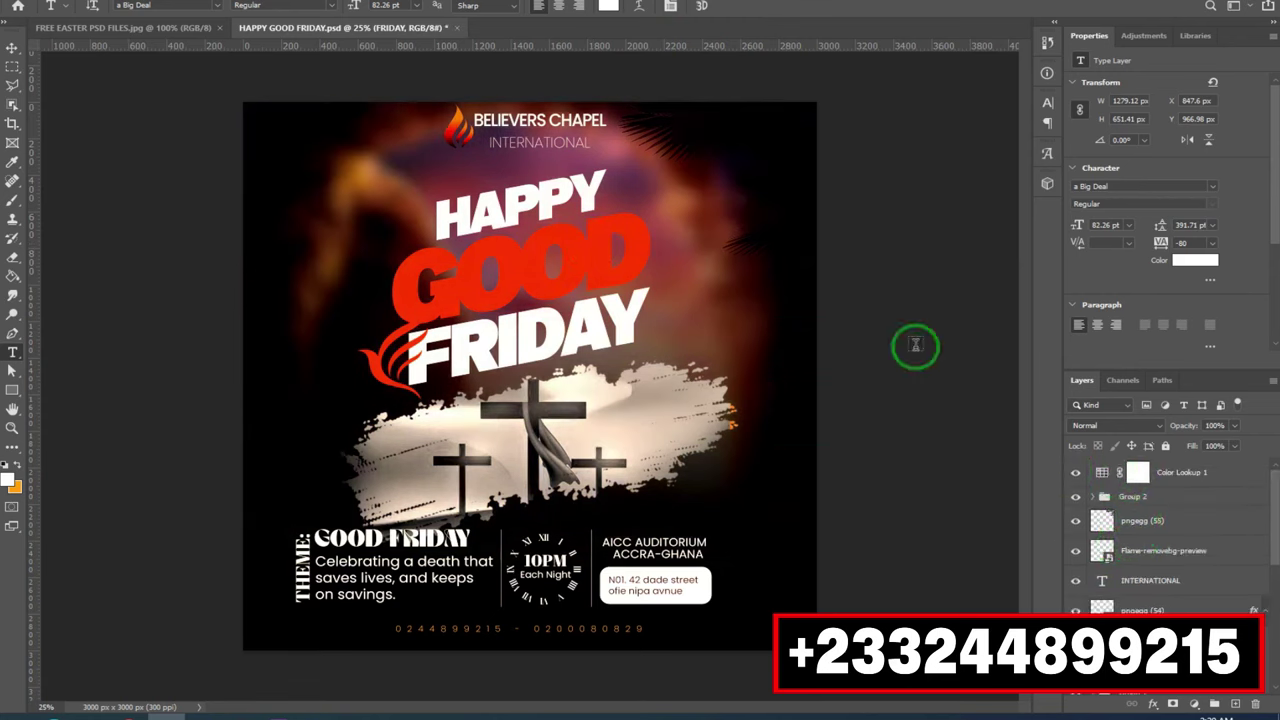
- Close HAPPY GOOD FRIDAY.psd without saving and open EASTER CONVECTION.psd from the EASTER FLYERS folder in Photoshop
left_click(455, 28)
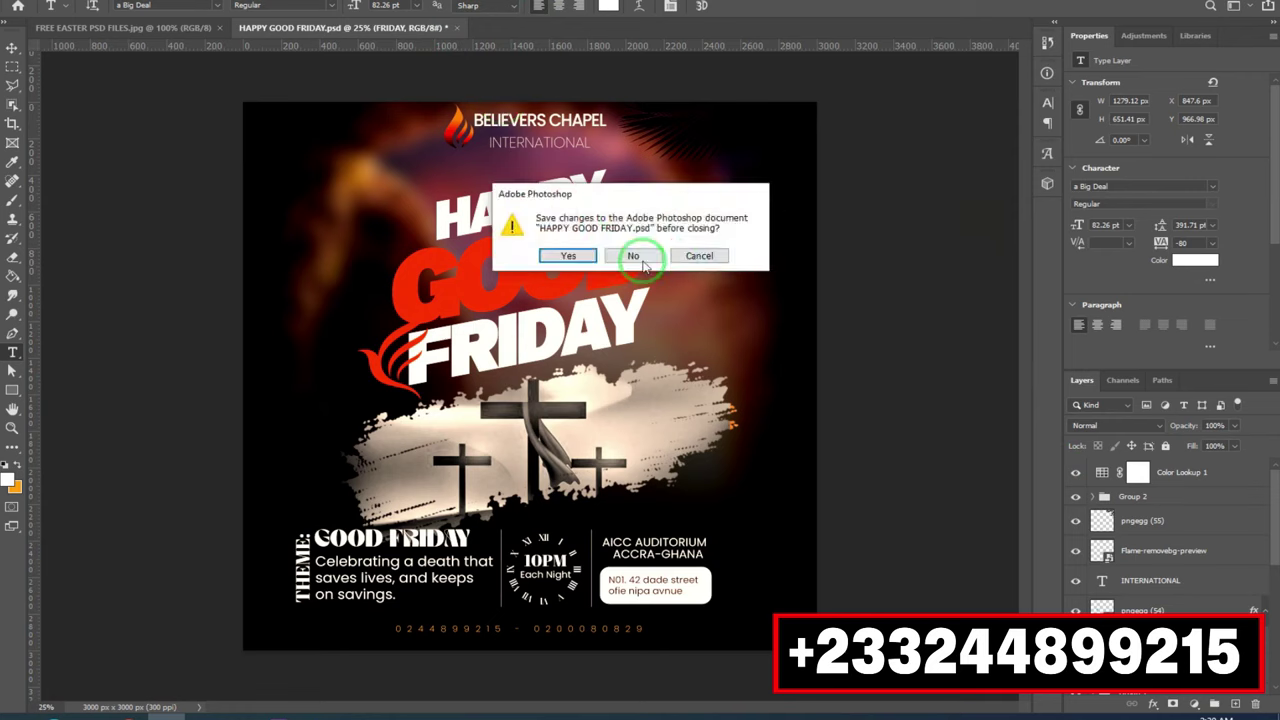
left_click(638, 252)
left_click(84, 709)
left_click(816, 405)
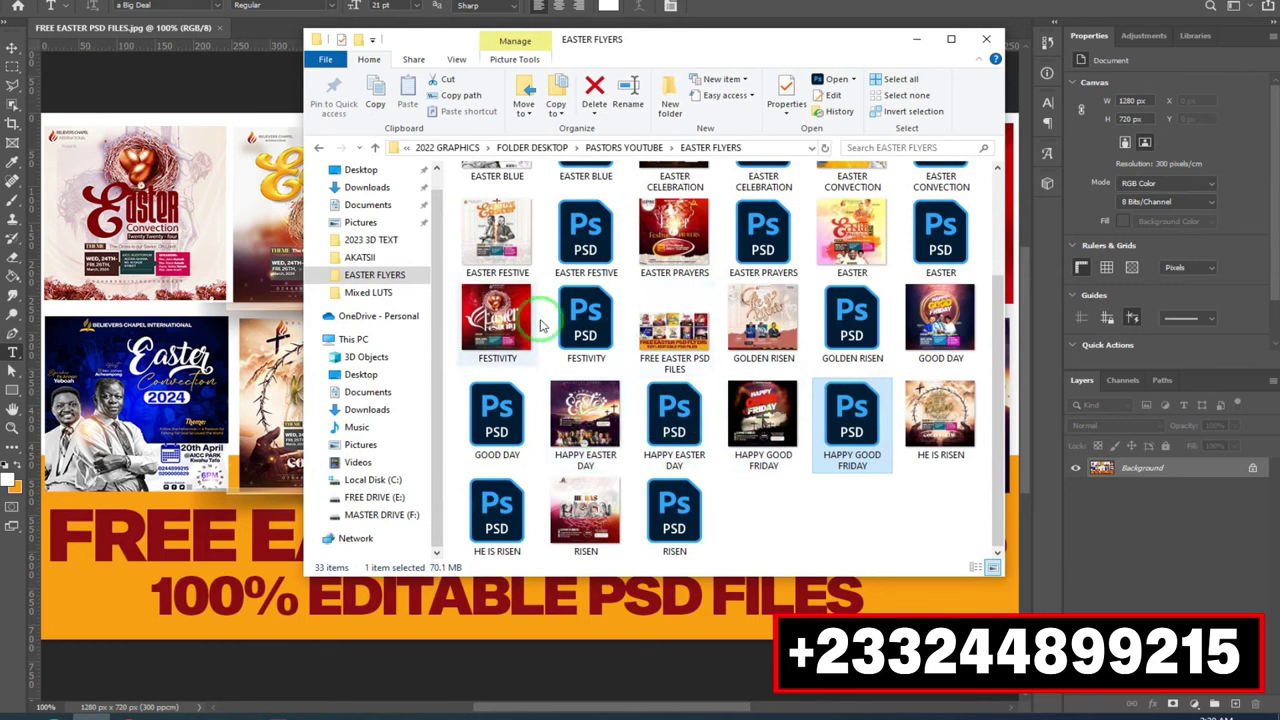
scroll(590, 320, "up", 3)
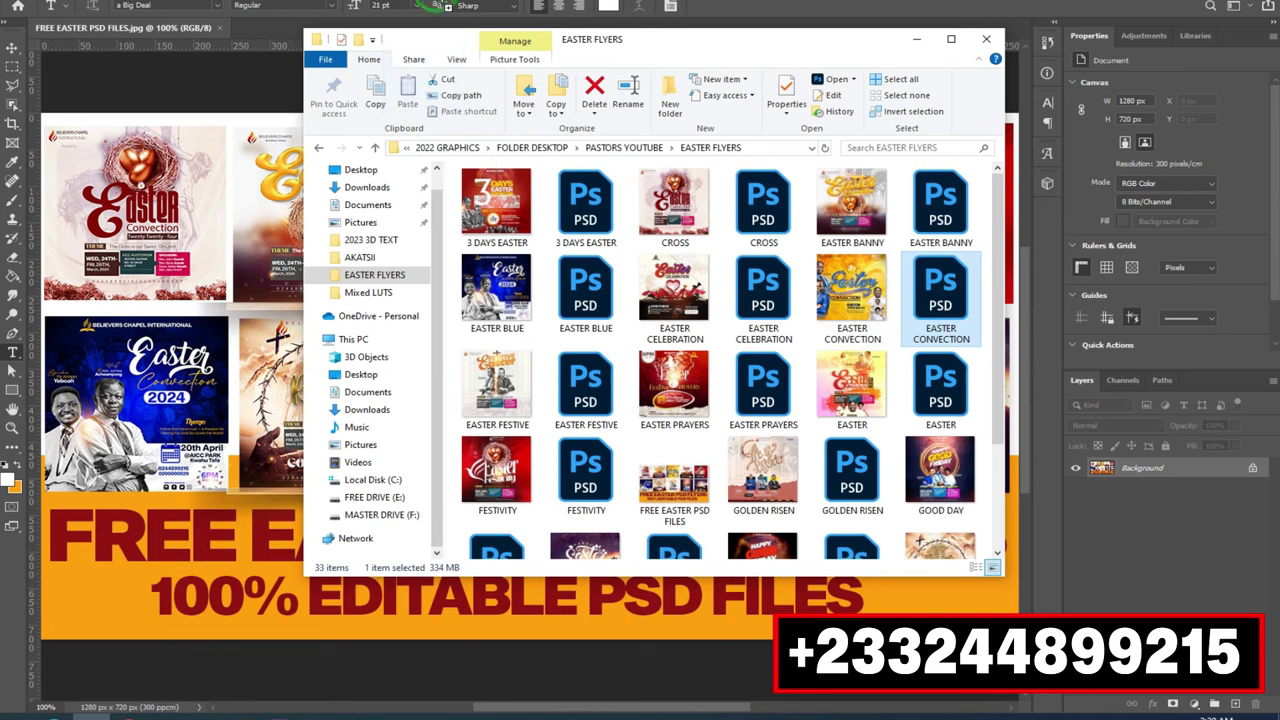
left_click(415, 10)
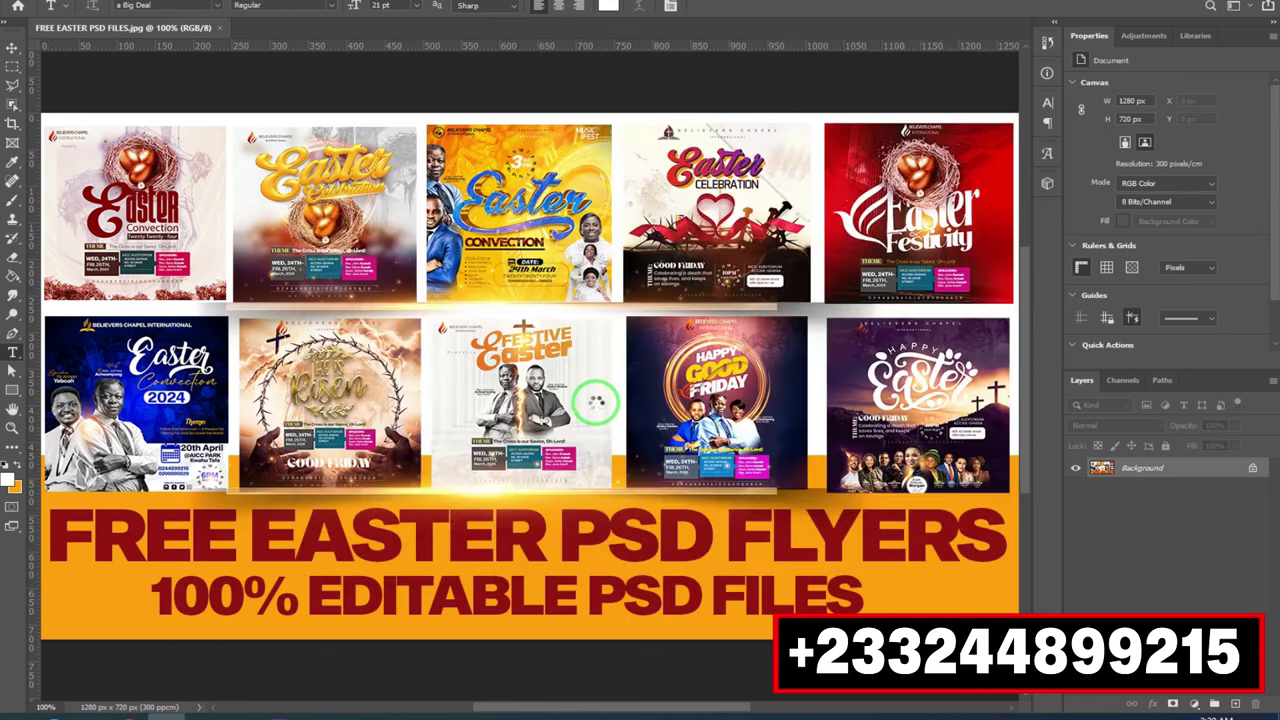